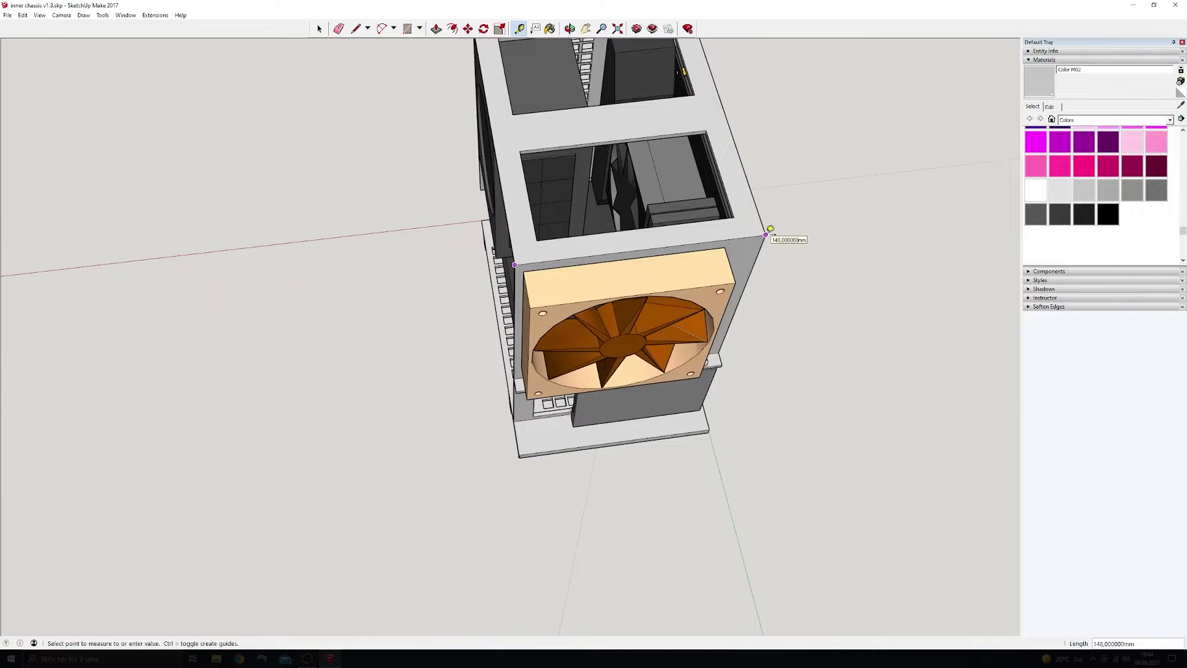
- Draw a rectangle over the chassis top from its front corner and push/pull it into a 3 mm thick cover plate
scroll(754, 212, "down", 1)
middle_click_drag(744, 186, 711, 204)
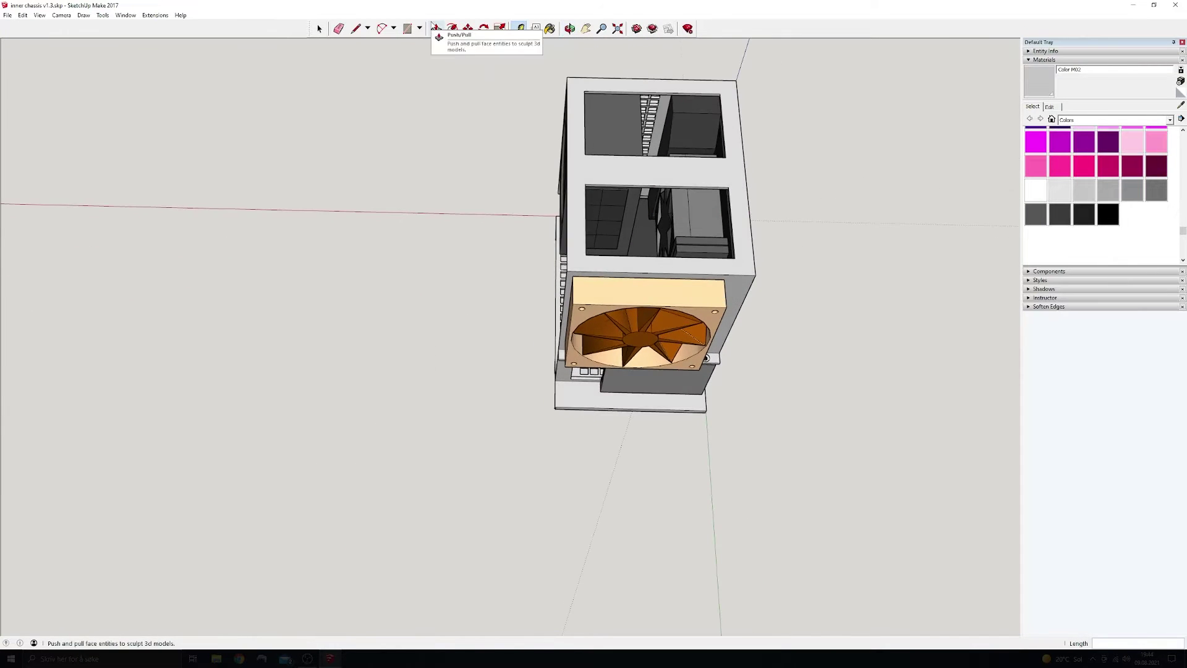
left_click(408, 29)
left_click(754, 276)
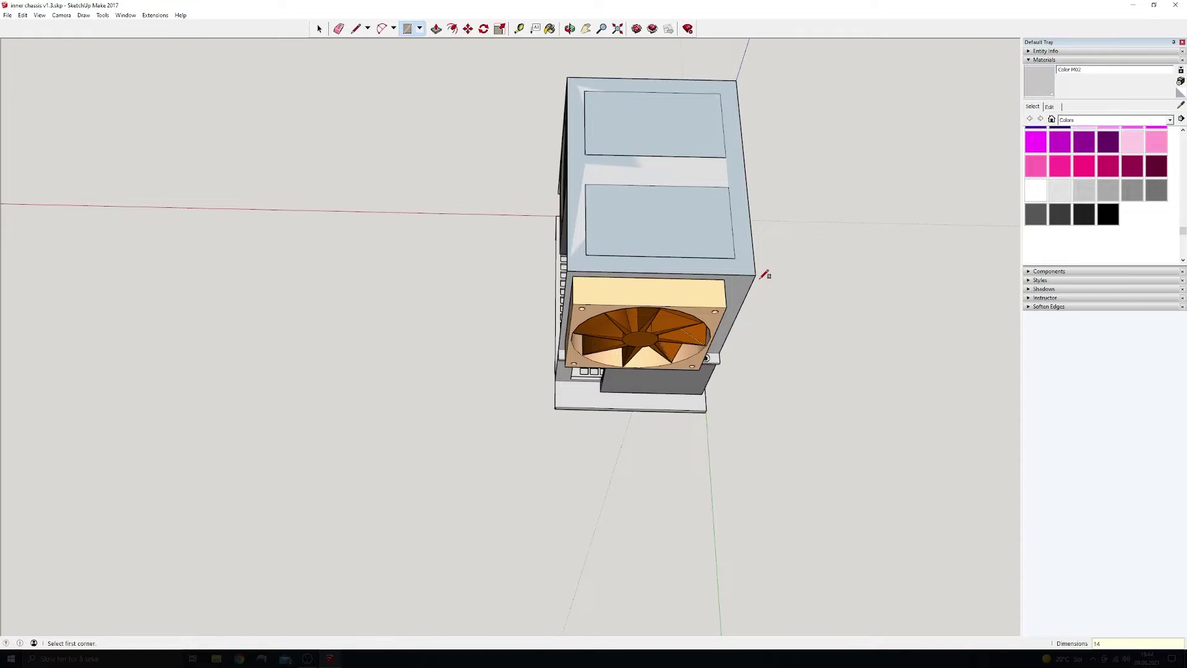
left_click(436, 29)
double_click(615, 129)
middle_click_drag(551, 101, 619, 112)
scroll(406, 278, "up", 5)
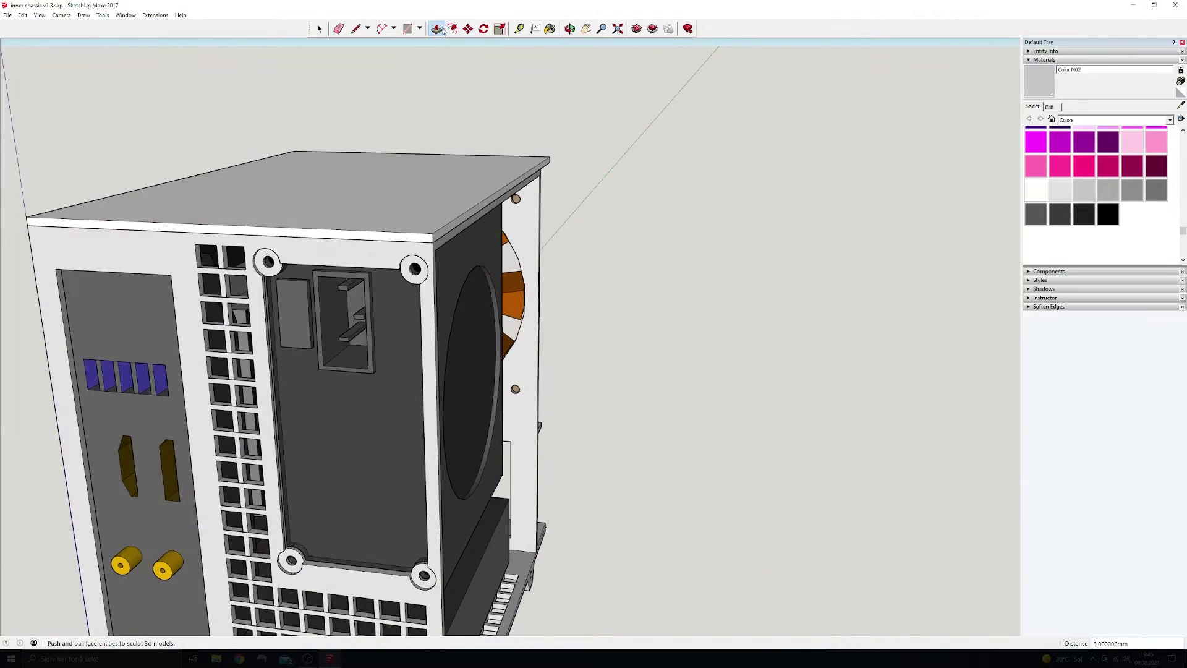
- Offset the outline on the cover plate's underside inward and erase the extra lines to leave a thin rim
middle_click_drag(440, 236, 190, 214)
left_click(356, 28)
middle_click_drag(402, 80, 482, 49)
scroll(356, 177, "up", 2)
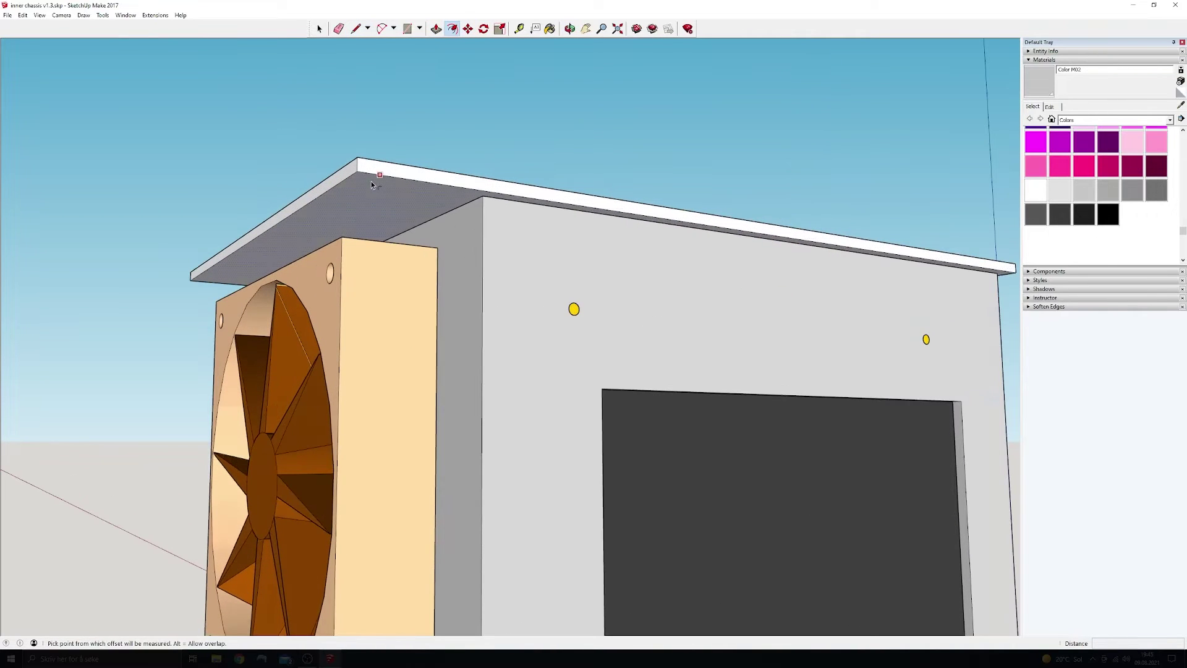
left_click(381, 192)
key("e")
- Push/pull the rim on the cover plate's underside down 223.15 mm to the chassis base to form the outer walls
middle_click_drag(471, 52, 587, 220)
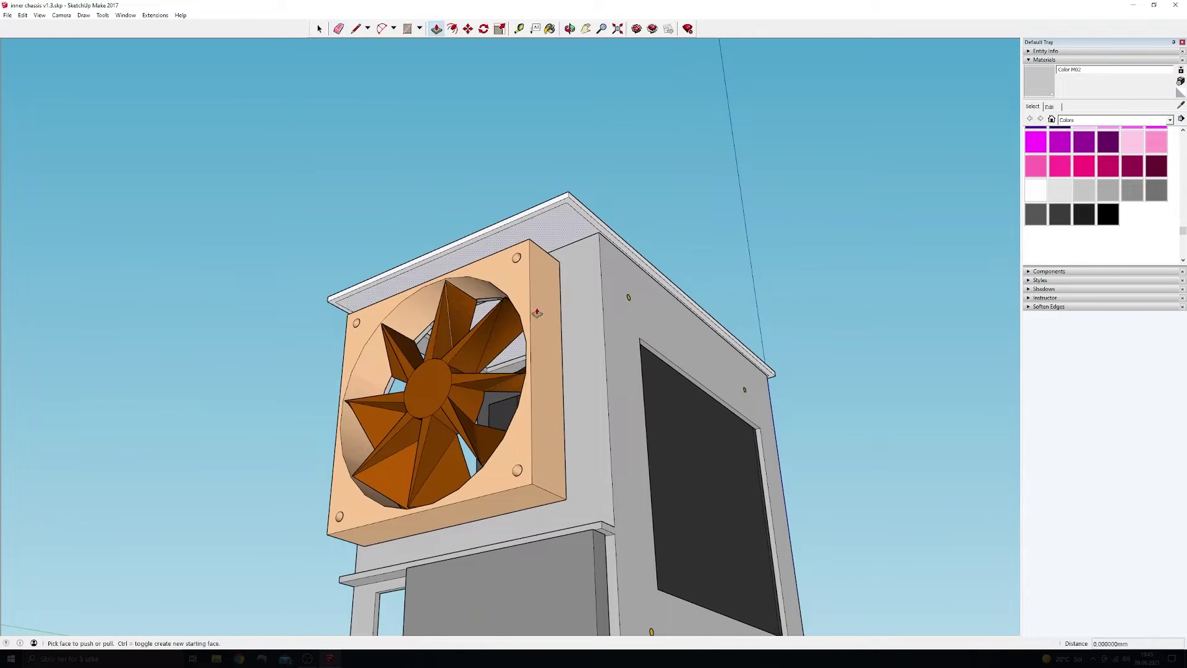
left_click_drag(572, 206, 609, 612)
middle_click_drag(609, 612, 561, 325)
scroll(563, 322, "up", 3)
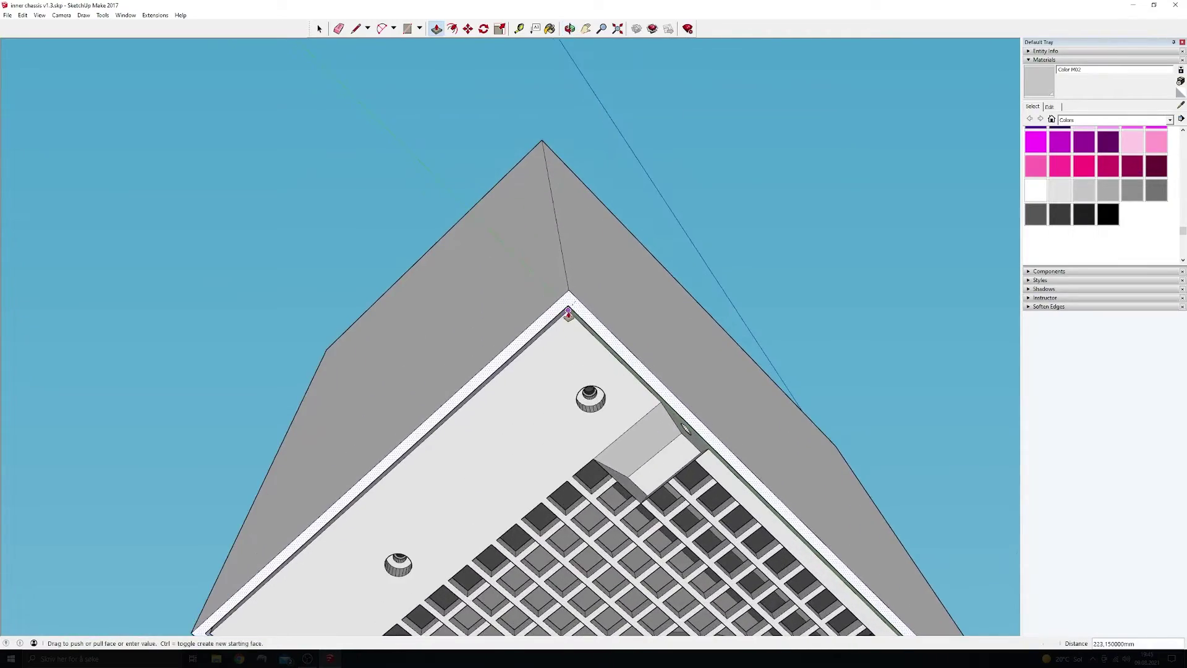
middle_click_drag(473, 337, 460, 427)
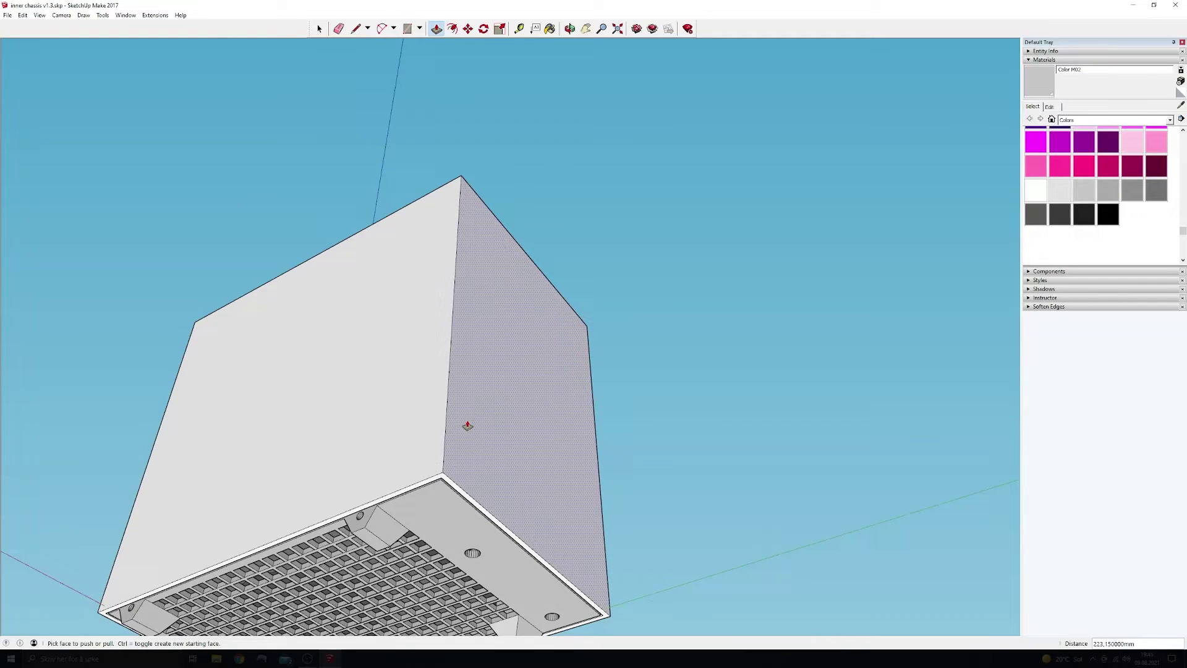
- Draw a full-height vertical border line on the rear wall near the side edge beside the two yellow connectors
middle_click_drag(459, 417, 377, 337)
scroll(250, 567, "down", 1)
scroll(544, 481, "down", 1)
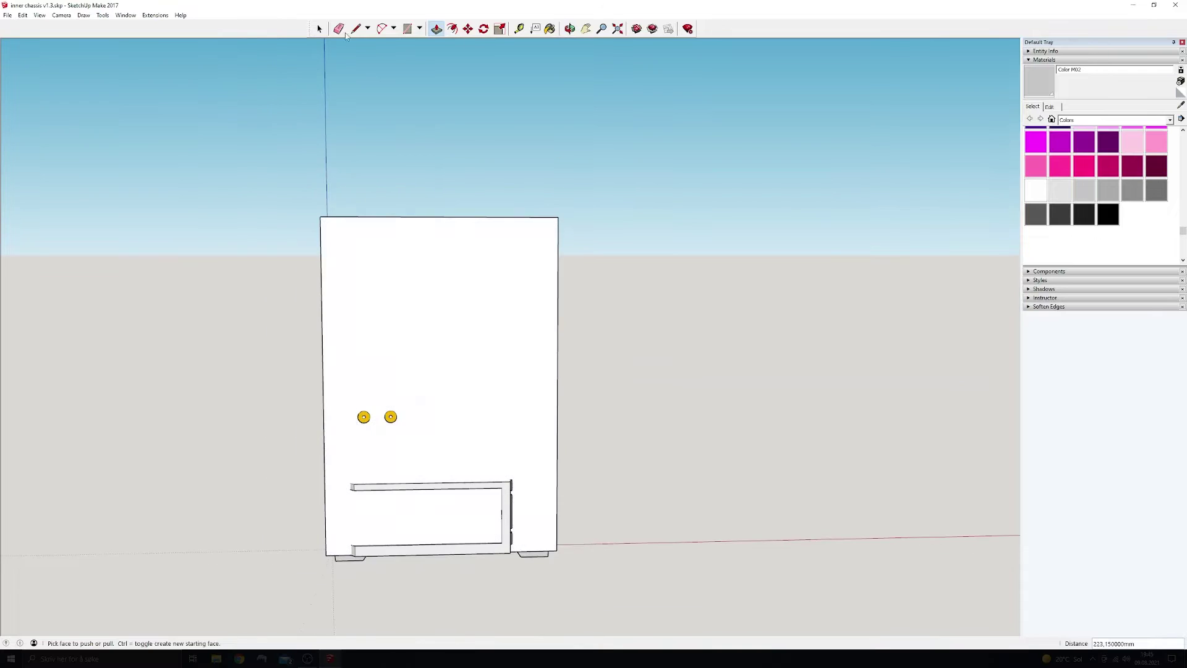
key("l")
scroll(397, 530, "up", 1)
middle_click_drag(397, 531, 466, 445, "shift")
scroll(366, 513, "up", 3)
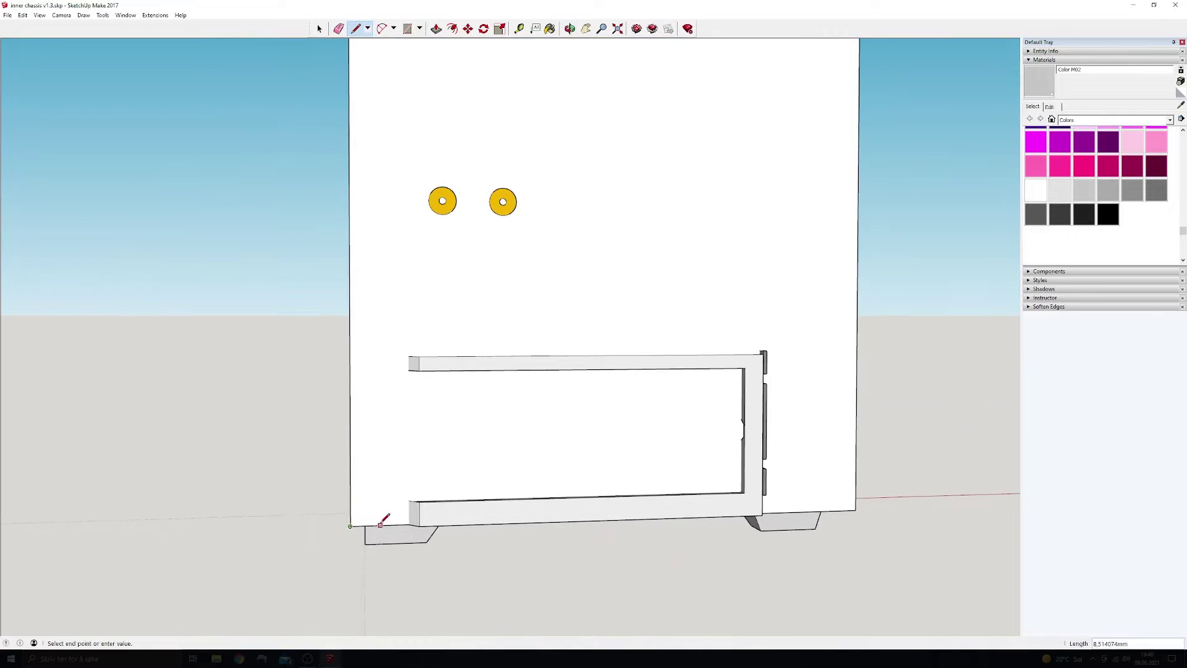
left_click(385, 522)
scroll(373, 258, "down", 3)
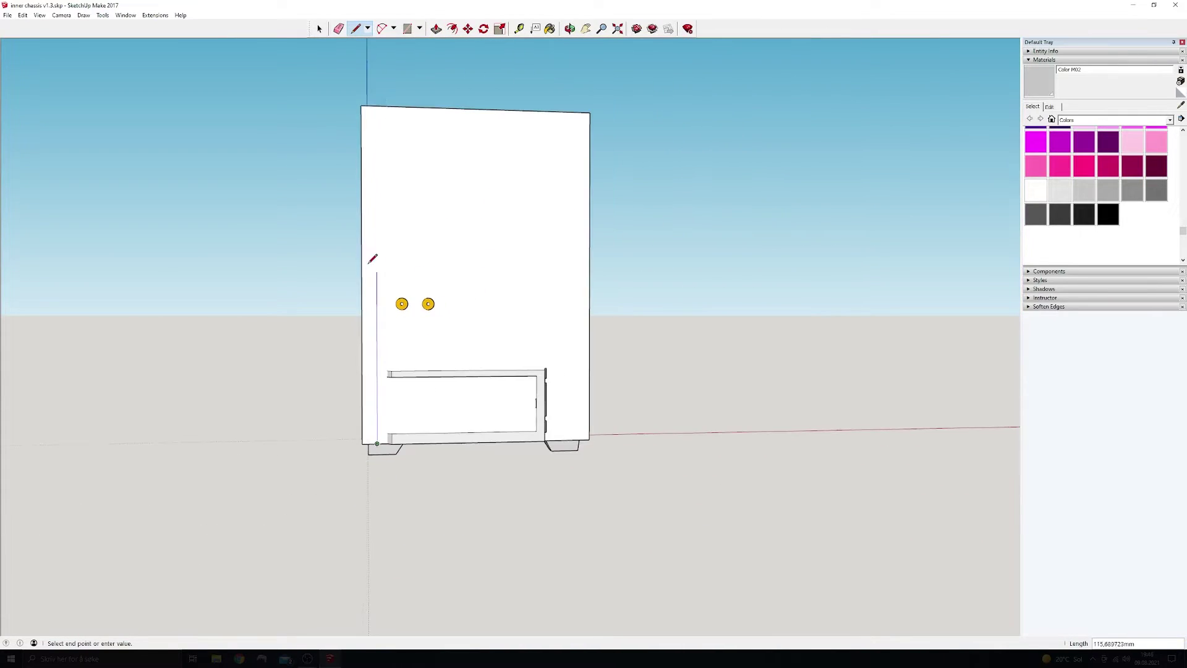
left_click(381, 102)
- Draw a second full-height vertical line near the rear wall's opposite edge and a horizontal line just below its top
scroll(590, 434, "up", 2)
left_click(563, 439)
scroll(562, 440, "down", 3)
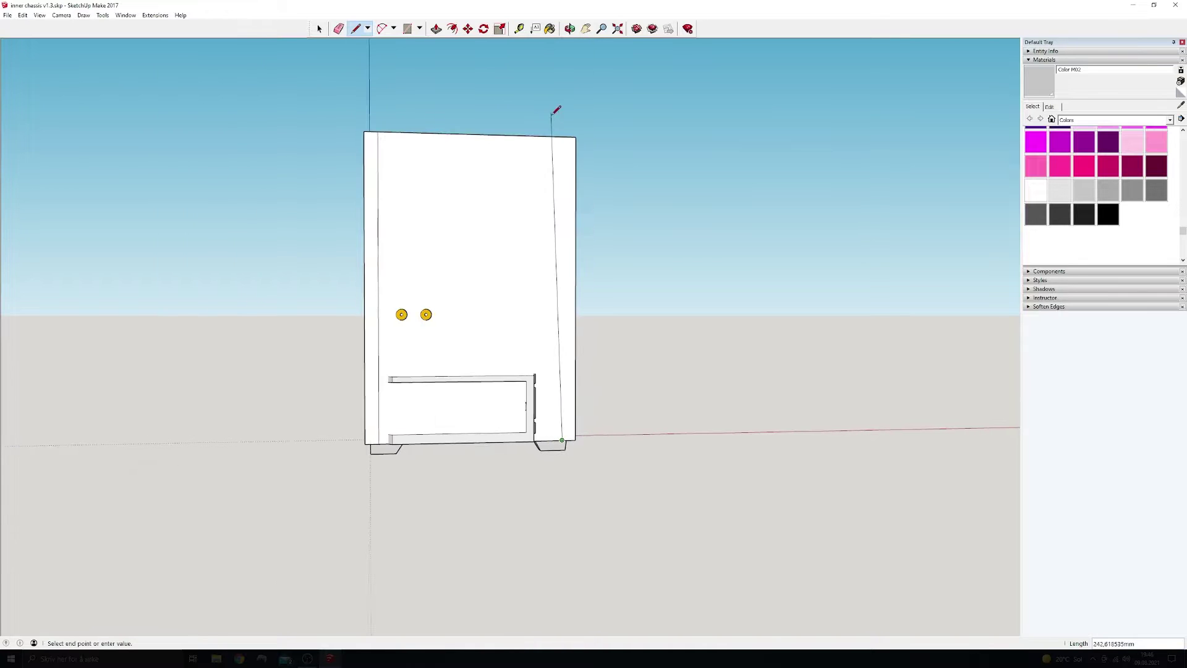
left_click(563, 136)
scroll(563, 136, "up", 2)
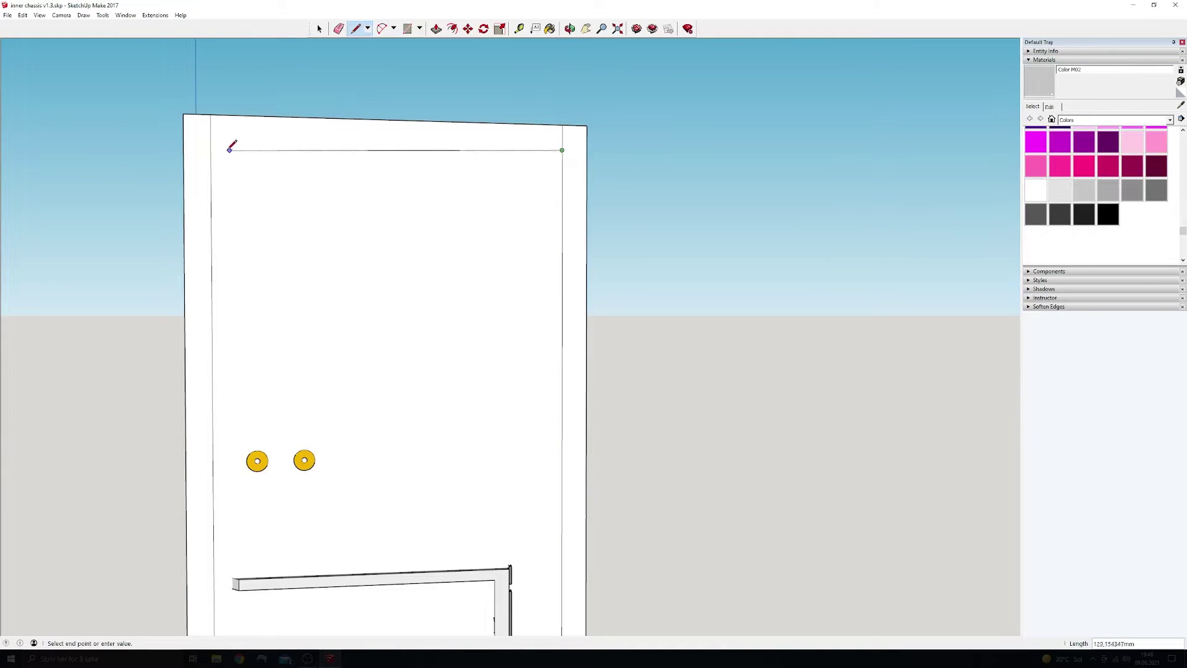
- Push the outlined area through the rear wall to open it and erase the leftover border lines
left_click(436, 29)
double_click(411, 268)
mouse_move(411, 268)
middle_mouse_down()
mouse_move(450, 264)
mouse_move(433, 334)
middle_mouse_up()
scroll(433, 334, "down", 2)
key("e")
- Outline an opening on the side wall 16 mm from both sides, 13 mm from the top and 13.15 mm from the bottom, and measure its width
mouse_move(626, 224)
middle_mouse_down()
mouse_move(225, 165)
mouse_move(383, 295)
mouse_move(787, 172)
middle_mouse_up()
key("t")
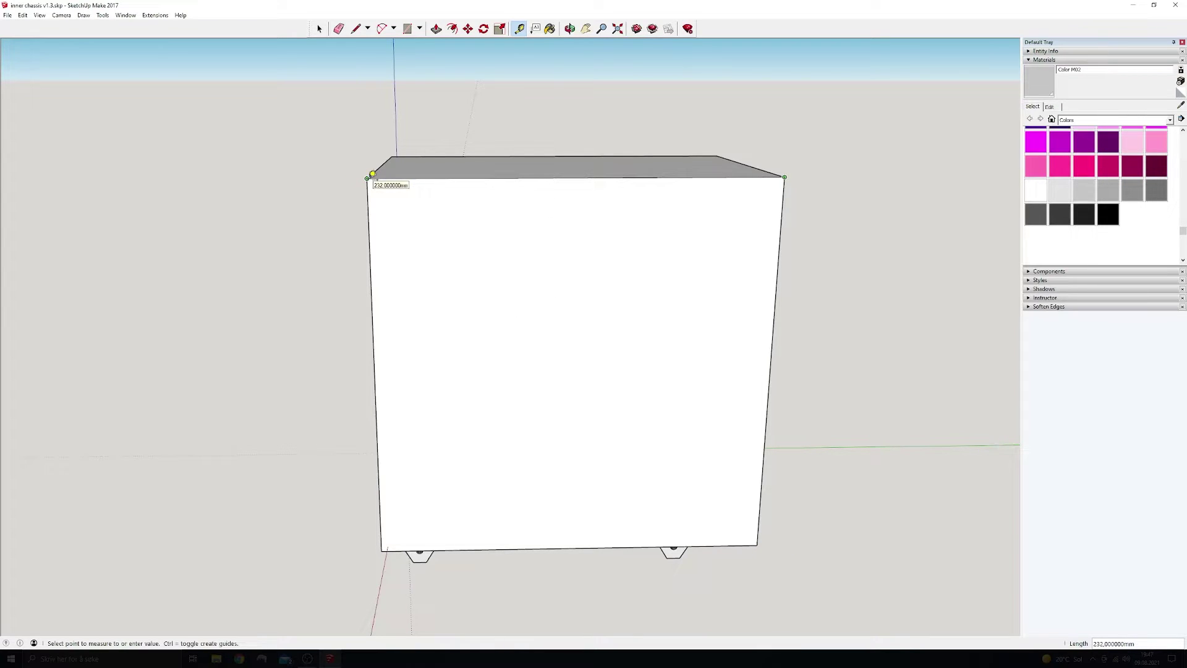
key("l")
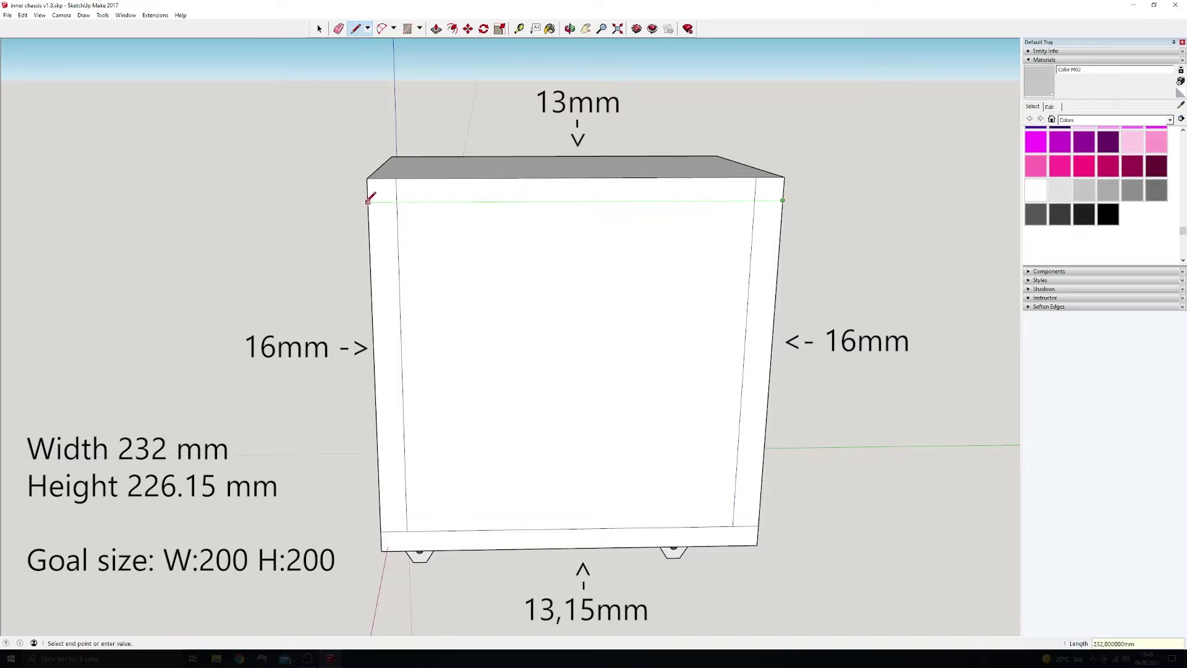
left_click(519, 28)
left_click(396, 202)
left_click(755, 201)
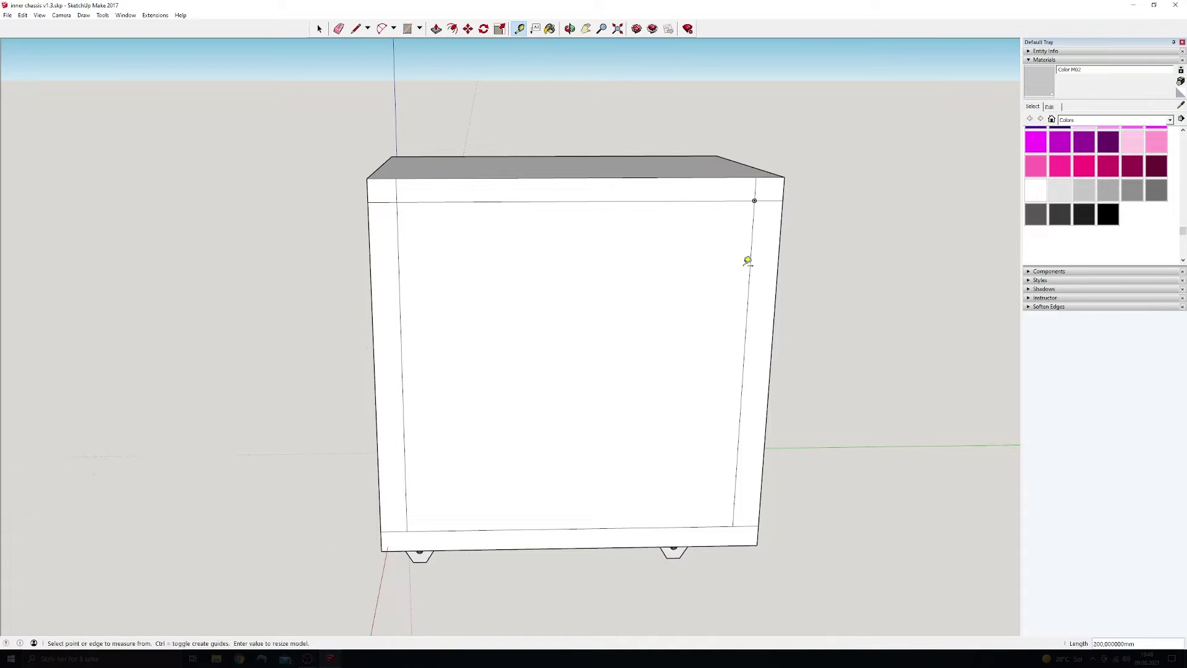
- Push the outlined area through the side wall to open it and erase the leftover border lines
left_click(435, 29)
key("e")
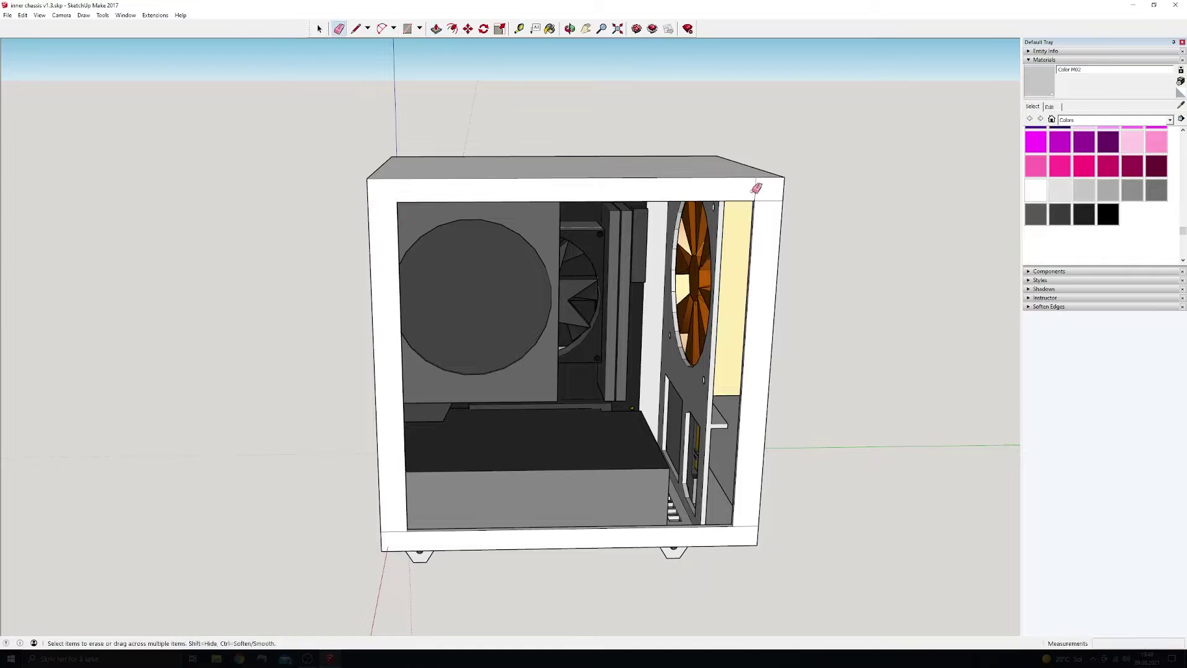
middle_click_drag(398, 531, 206, 539)
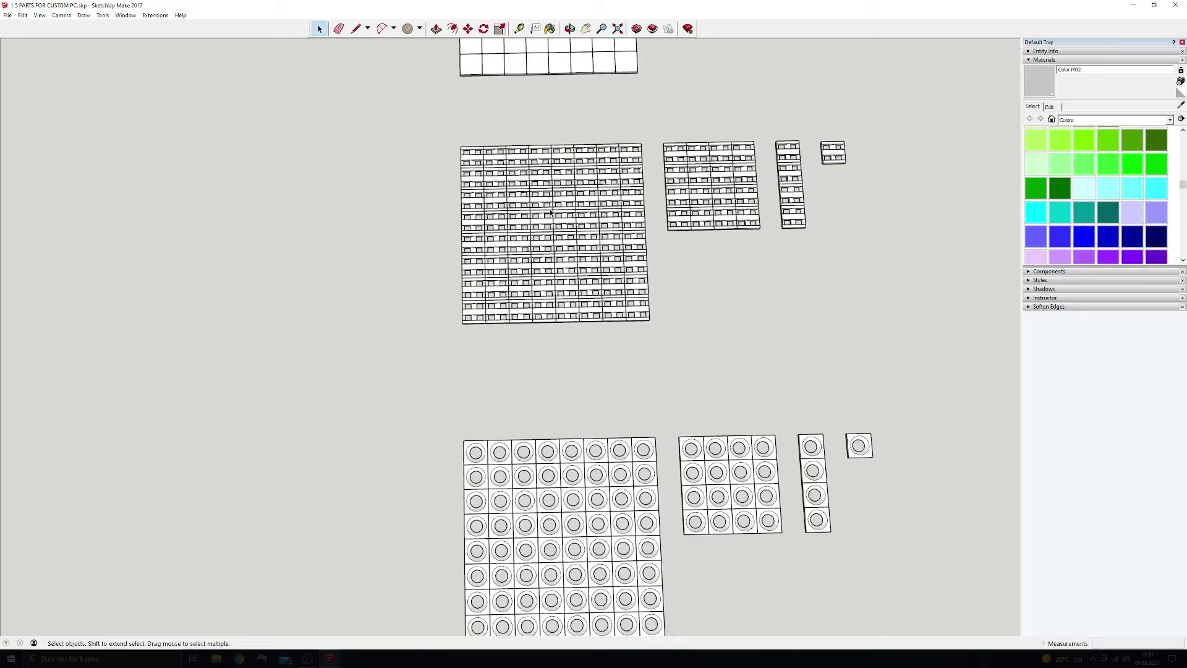
- Examine the patterned panels in the parts file and open the single slatted tile to inspect its geometry
scroll(487, 213, "up", 3)
scroll(486, 212, "down", 3)
scroll(740, 154, "down", 1)
scroll(755, 167, "up", 8)
double_click(730, 161)
left_click(701, 117)
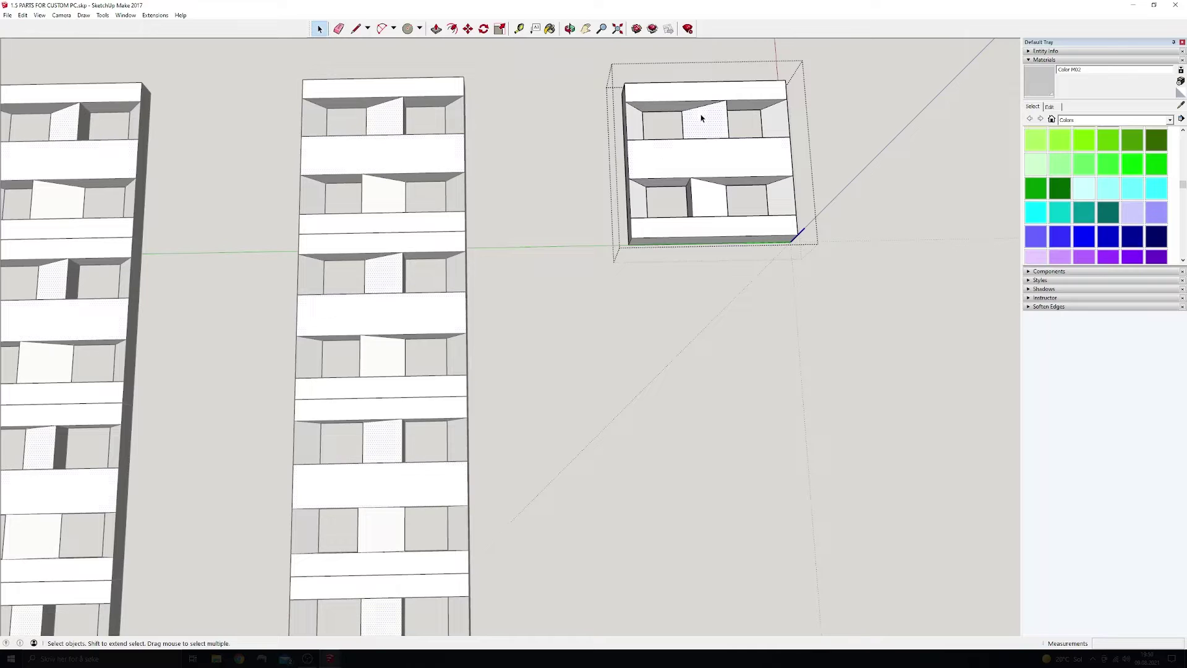
left_click(644, 127)
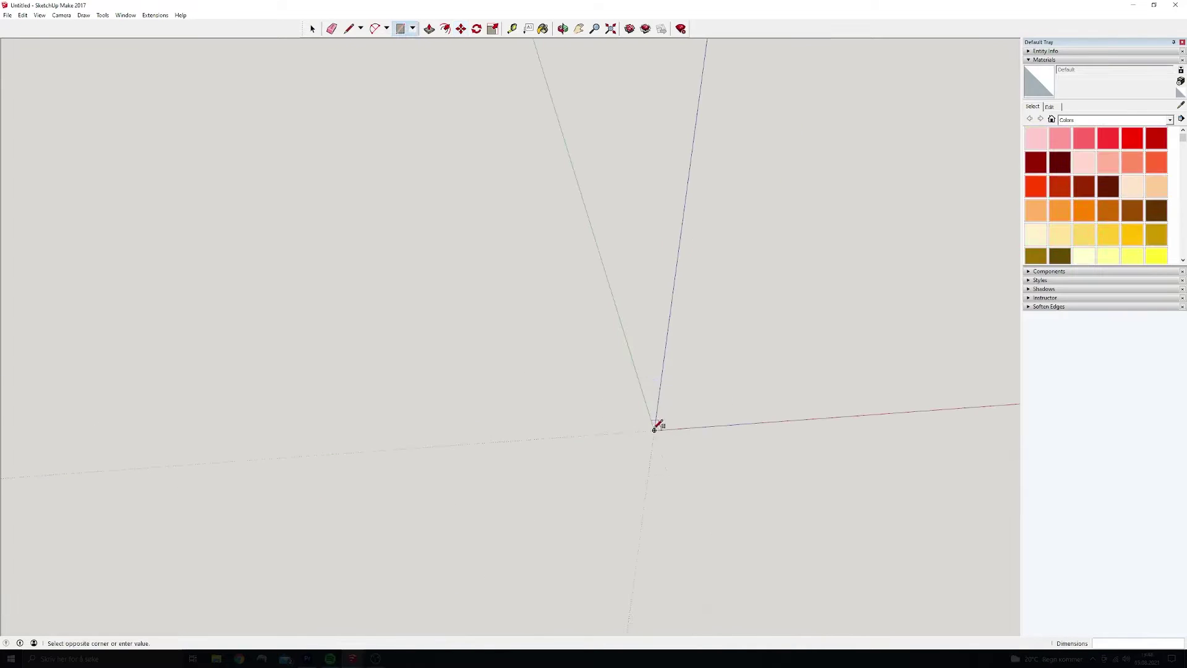
- Draw a 20 x 20 mm square from the origin of a new model and push/pull it up 3 mm
left_click(655, 429)
type("20MM;20MM")
key("Return")
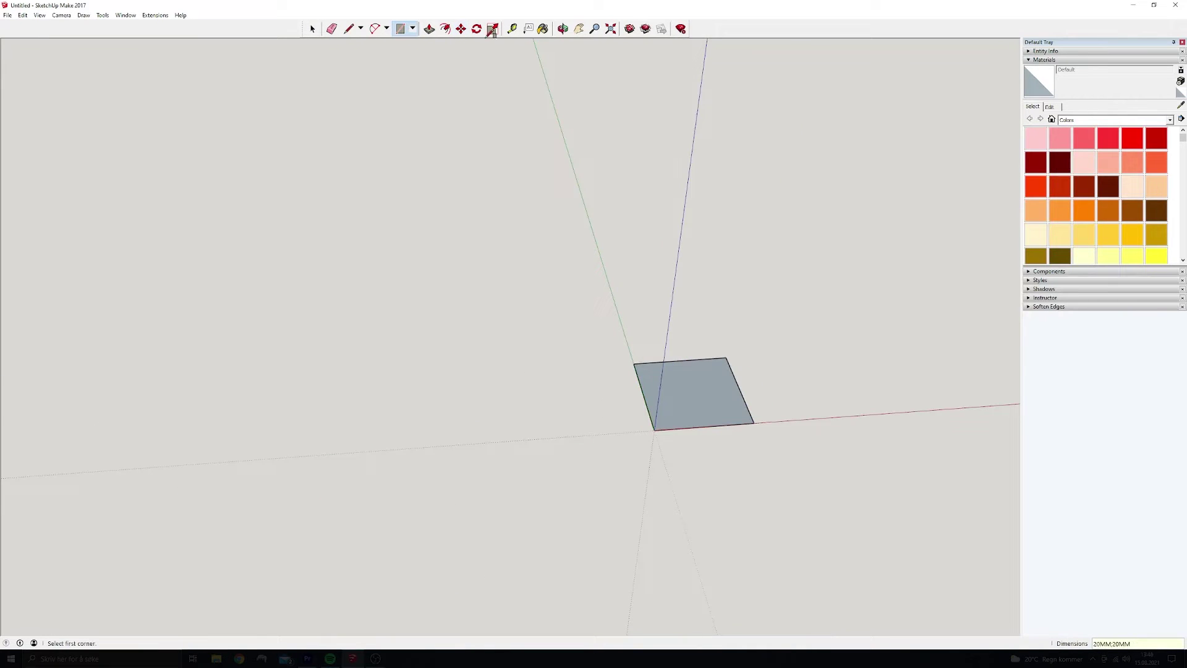
left_click(738, 390)
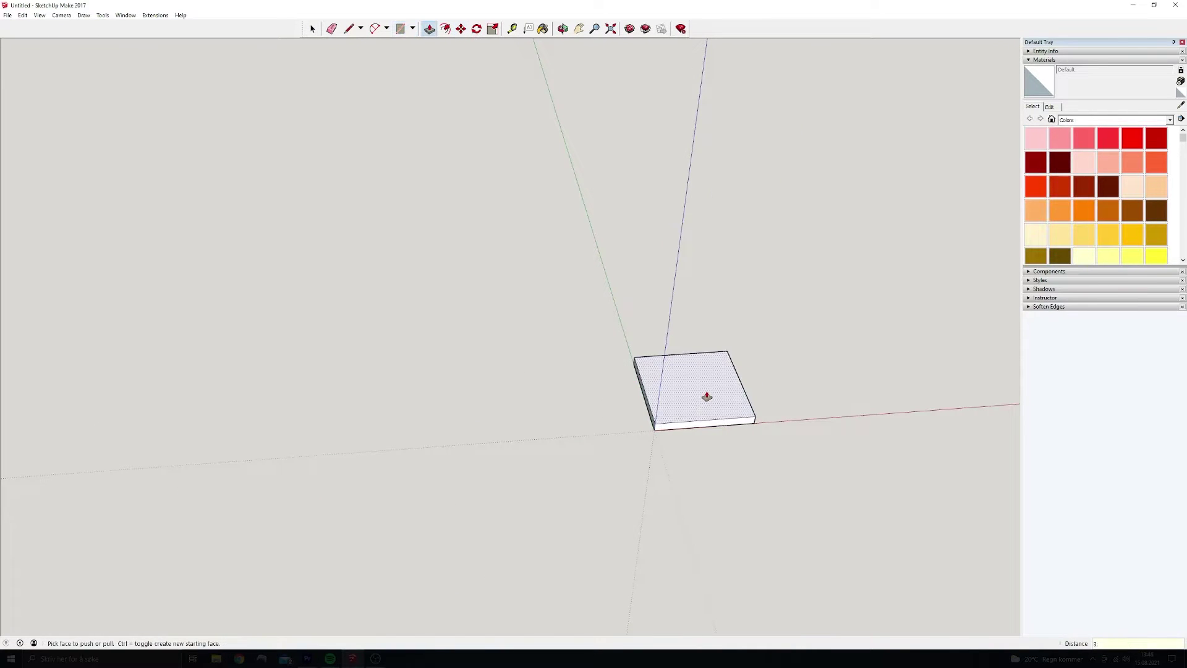
- Facet the tile's top with midlines and diagonals, raising the centre point 1 mm and lowering the edge midpoints about 1 mm
left_click(413, 31)
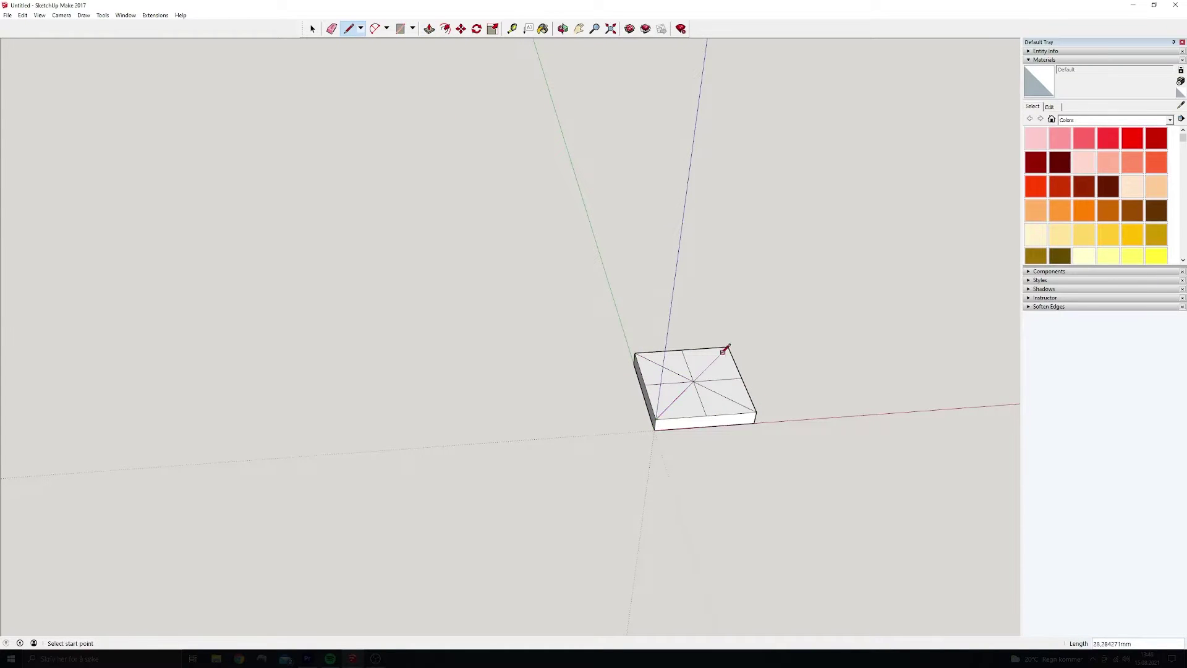
type("m")
type("1")
key("Return")
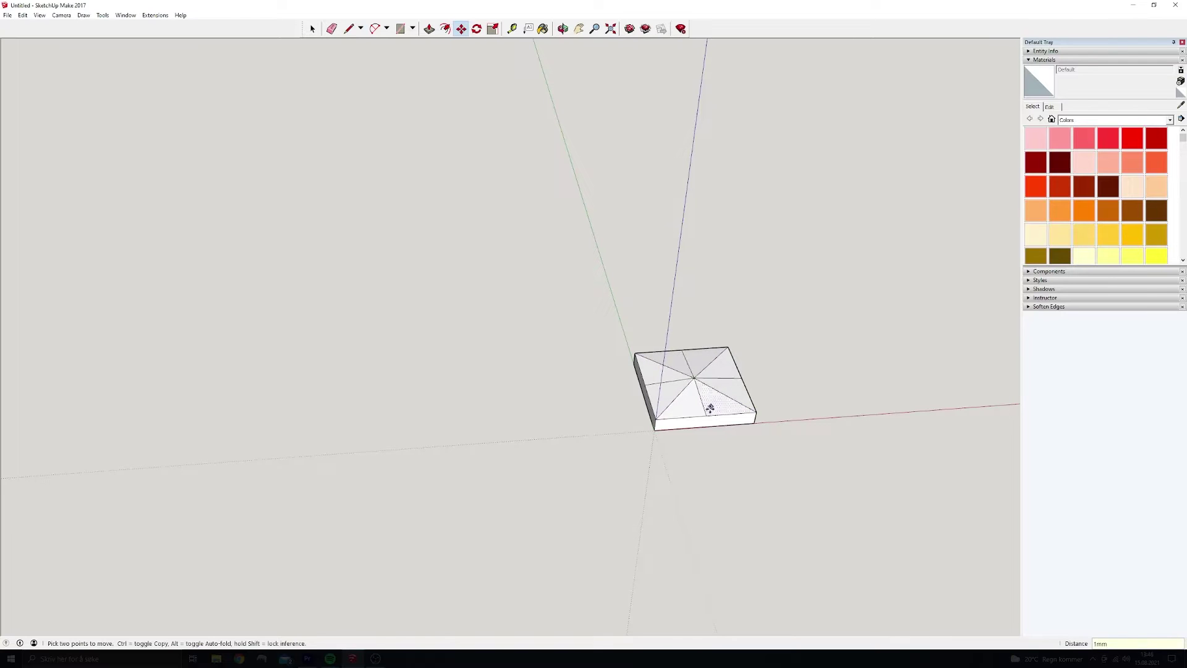
middle_click_drag(708, 418, 402, 269)
left_click(396, 280)
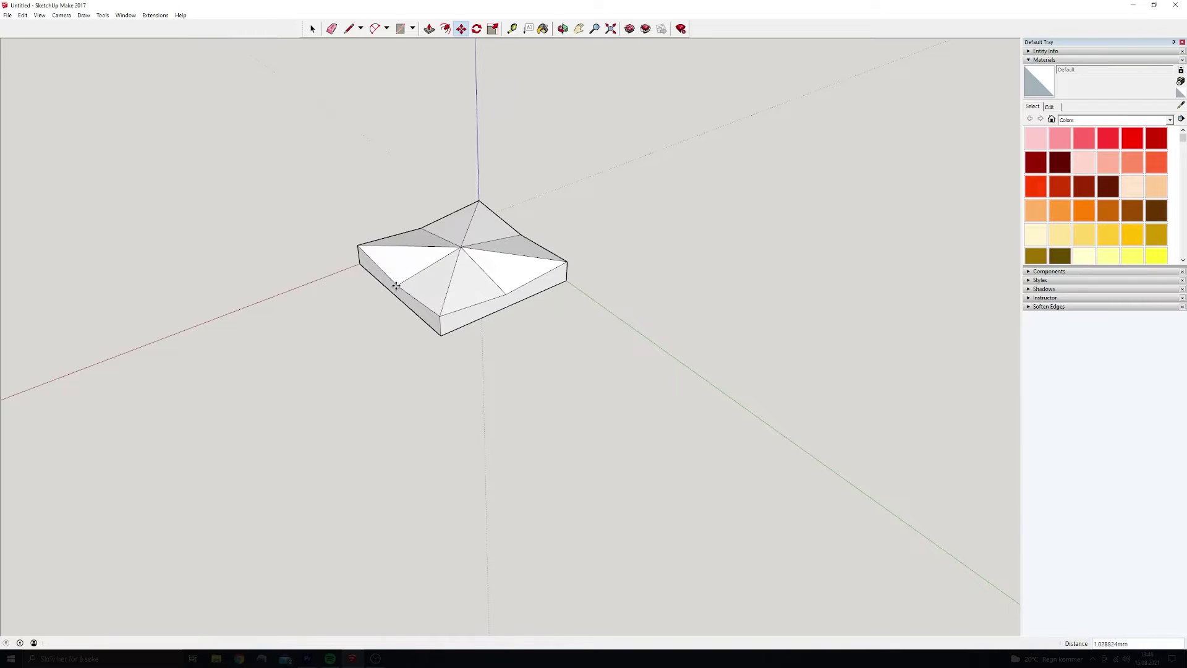
- Select the whole faceted tile and make it a component named "square"
middle_click_drag(566, 227, 470, 321)
left_click(312, 29)
left_click_drag(254, 141, 730, 534)
right_click(581, 349)
left_click(618, 416)
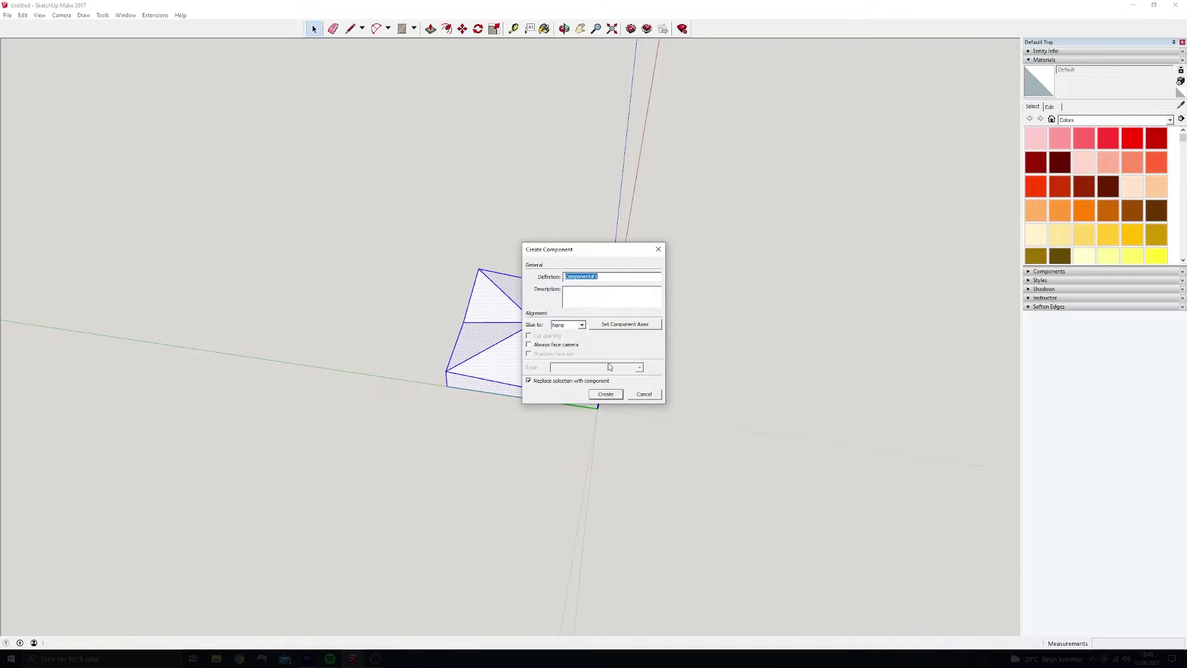
type("square")
key("Return")
- Copy the square component and place four copies edge to edge along the green axis to form a row of five
middle_click_drag(662, 390, 397, 107)
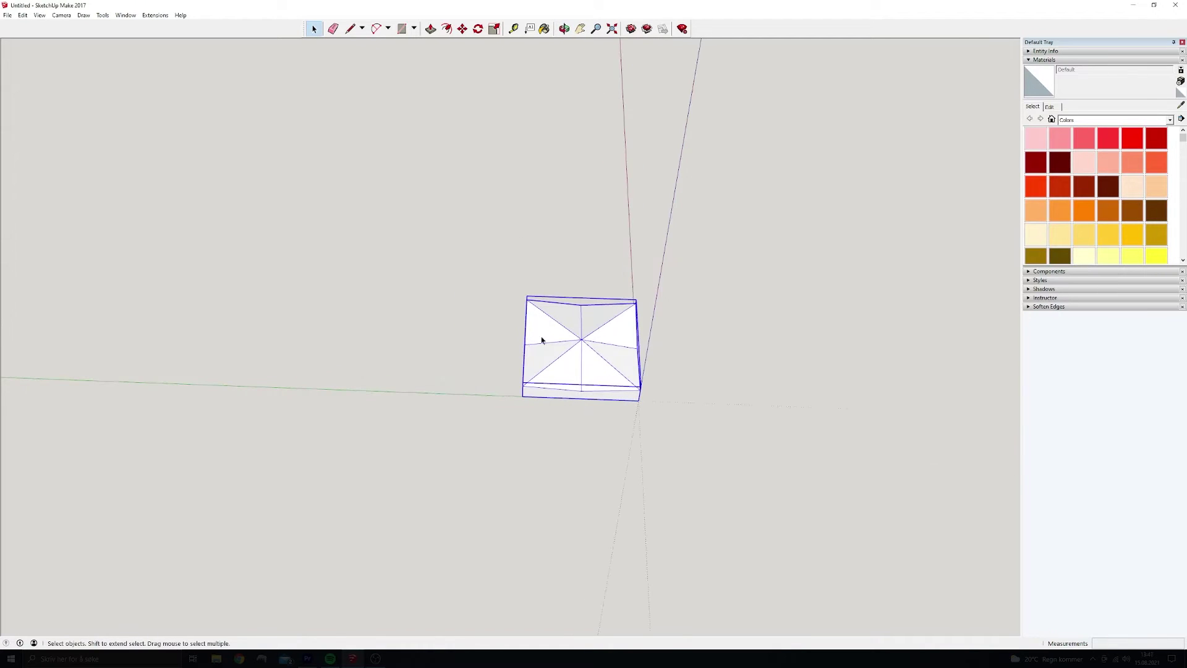
key("ctrl+c")
key("ctrl+v")
left_click(523, 395)
key("ctrl+v")
left_click(407, 391)
key("ctrl+v")
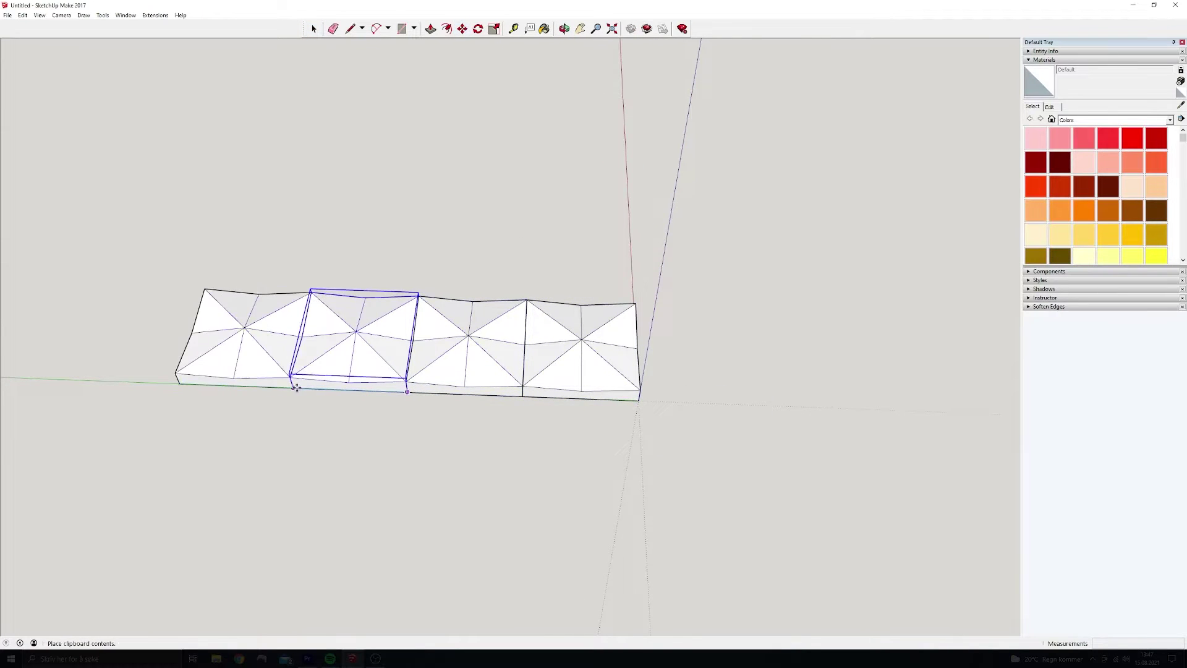
left_click(295, 387)
key("ctrl+v")
left_click(180, 384)
- Copy the whole row of tiles and place four copies side by side along the red axis to form a 5 x 5 grid
middle_click_drag(495, 365, 138, 346)
middle_click_drag(556, 310, 235, 235)
key("space")
left_click_drag(233, 99, 925, 479)
key("ctrl+c")
middle_click_drag(304, 309, 643, 346)
key("ctrl+v")
left_click(467, 450)
key("ctrl+v")
left_click(598, 467)
key("ctrl+v")
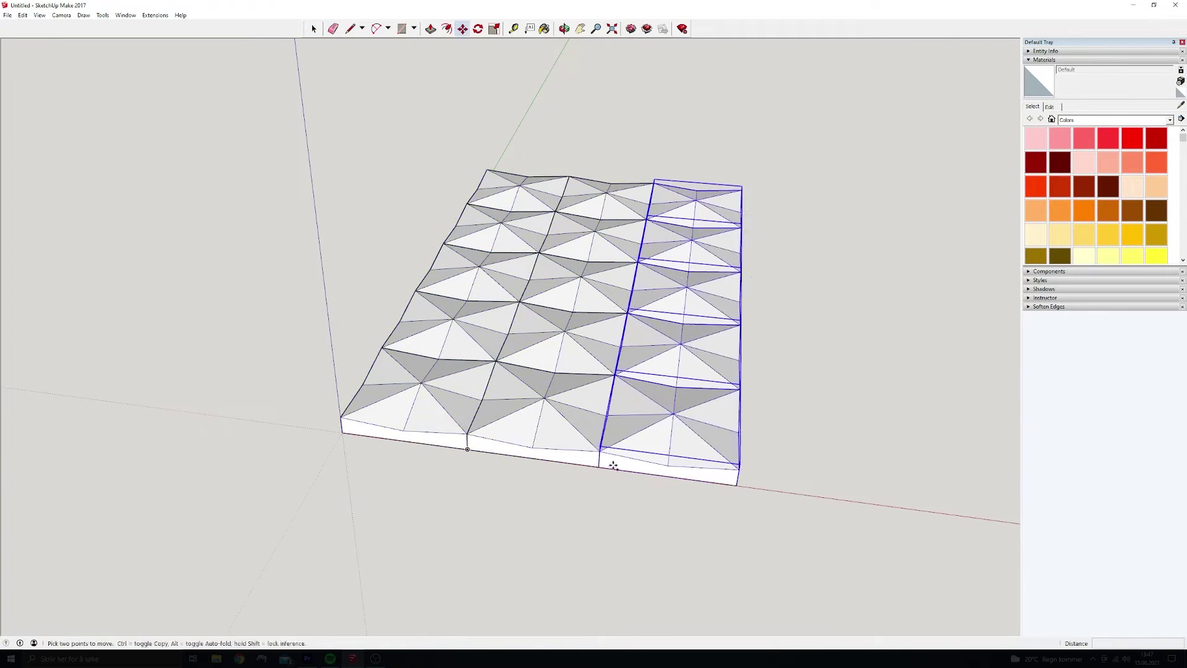
left_click(737, 485)
key("ctrl+v")
left_click(883, 504)
- Open the tile component at the origin corner for editing and raise its centre point about 1.4 mm
middle_click_drag(618, 427, 609, 482)
scroll(609, 482, "down", 3)
left_click(313, 29)
left_click(390, 259)
double_click(453, 441)
scroll(453, 442, "up", 4)
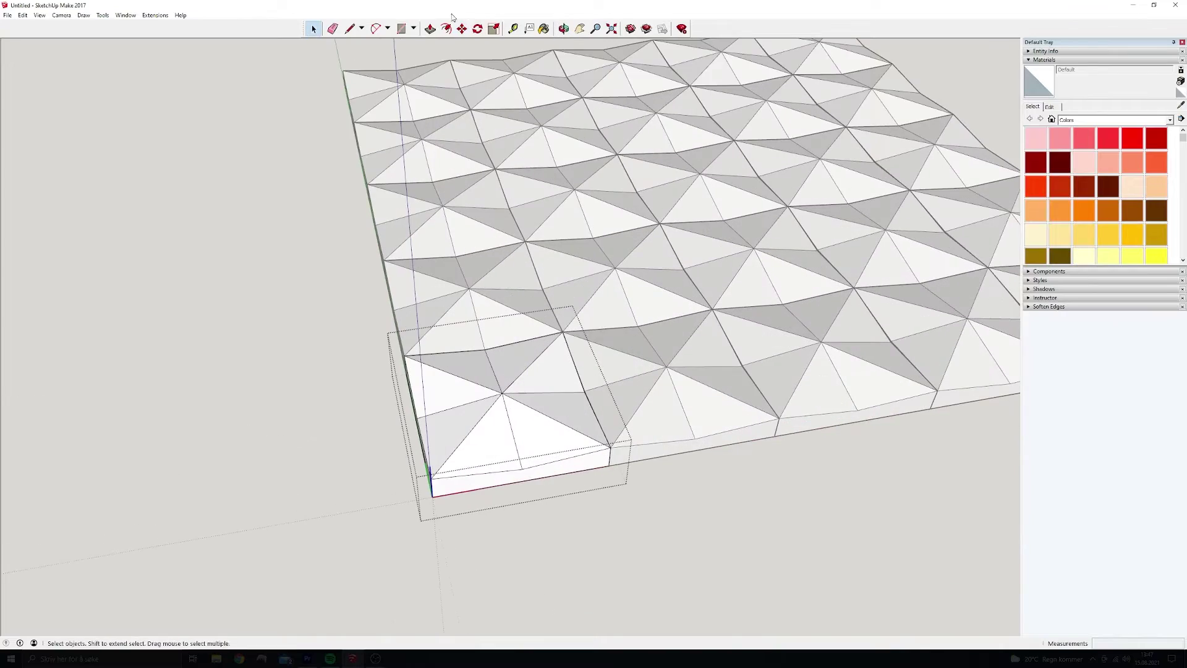
left_click(558, 337)
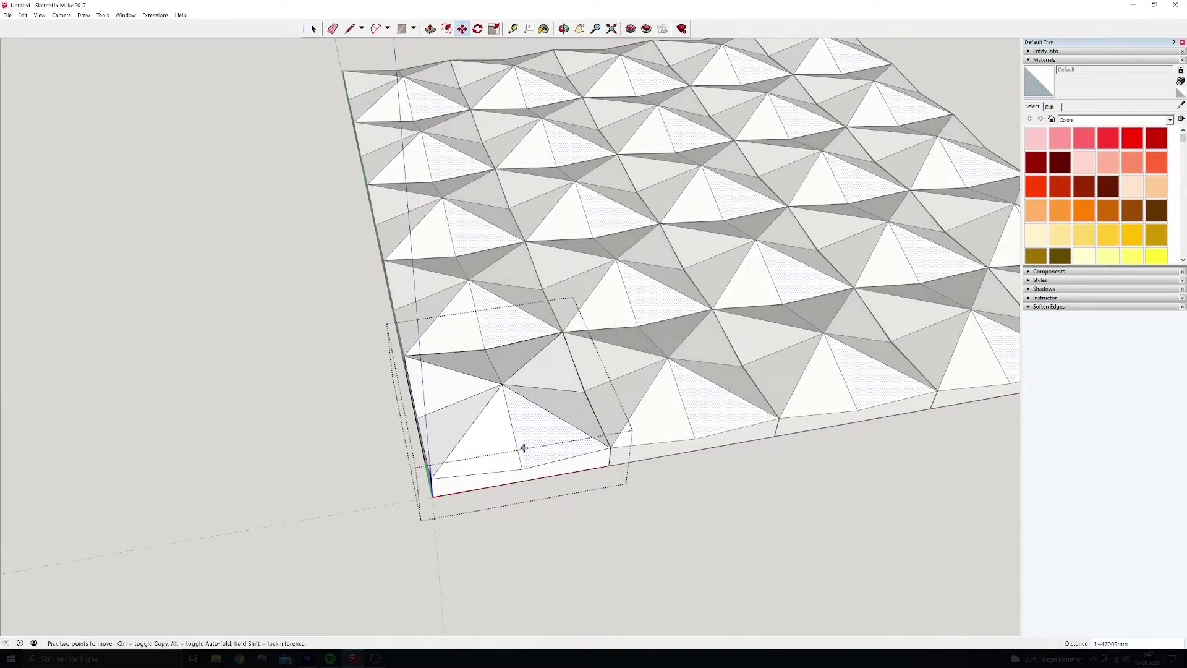
- Raise the midpoints of the tile's two edges parallel to the red axis, the far one by about 4.4 mm
left_click(522, 469)
left_click(523, 442)
left_click(485, 349)
left_click(485, 322)
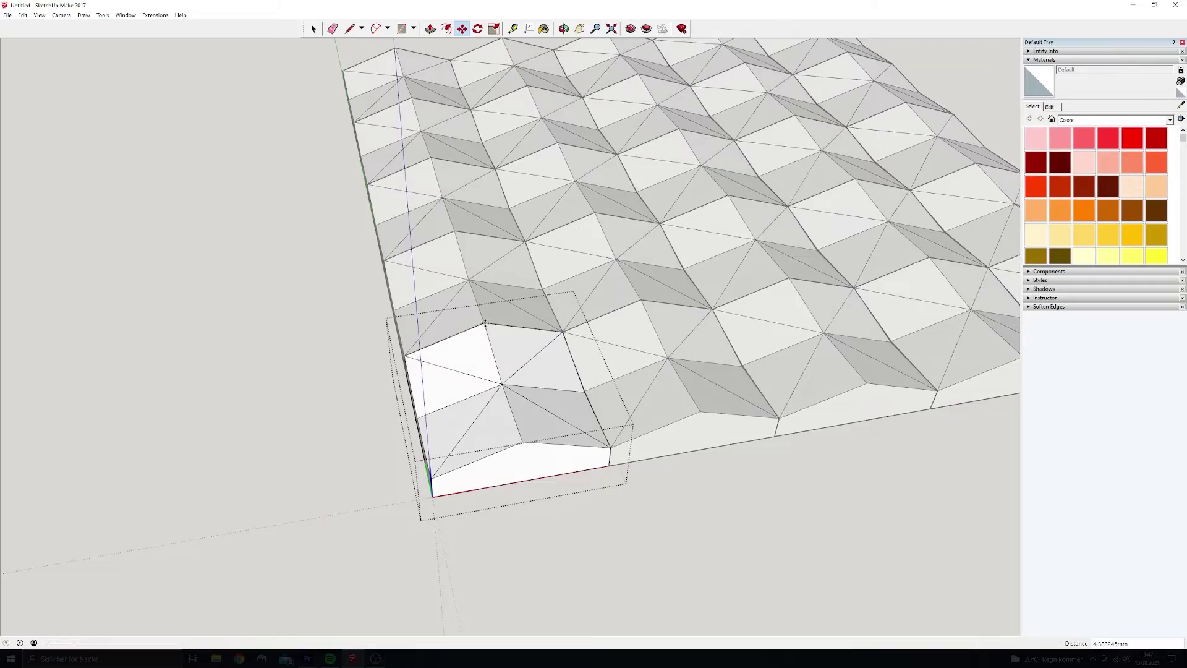
middle_click_drag(354, 477, 503, 373)
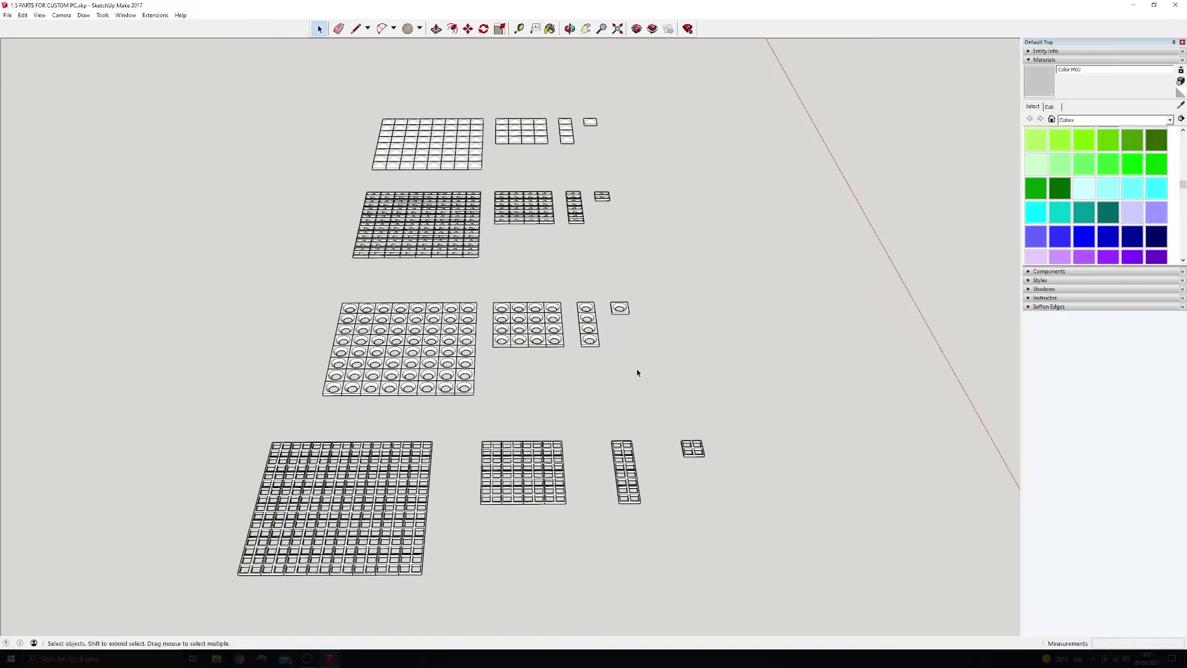
- Bring the large slatted panel from the parts file into the chassis model and rotate it upright
scroll(395, 201, "up", 4)
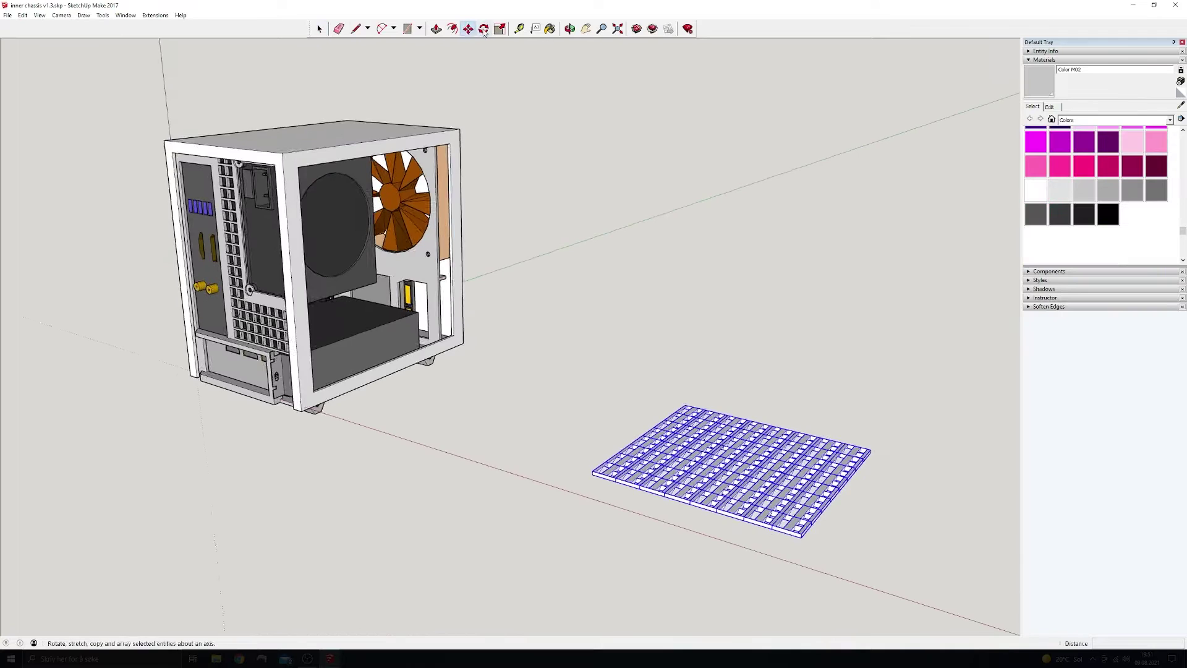
key("q")
scroll(694, 497, "up", 2)
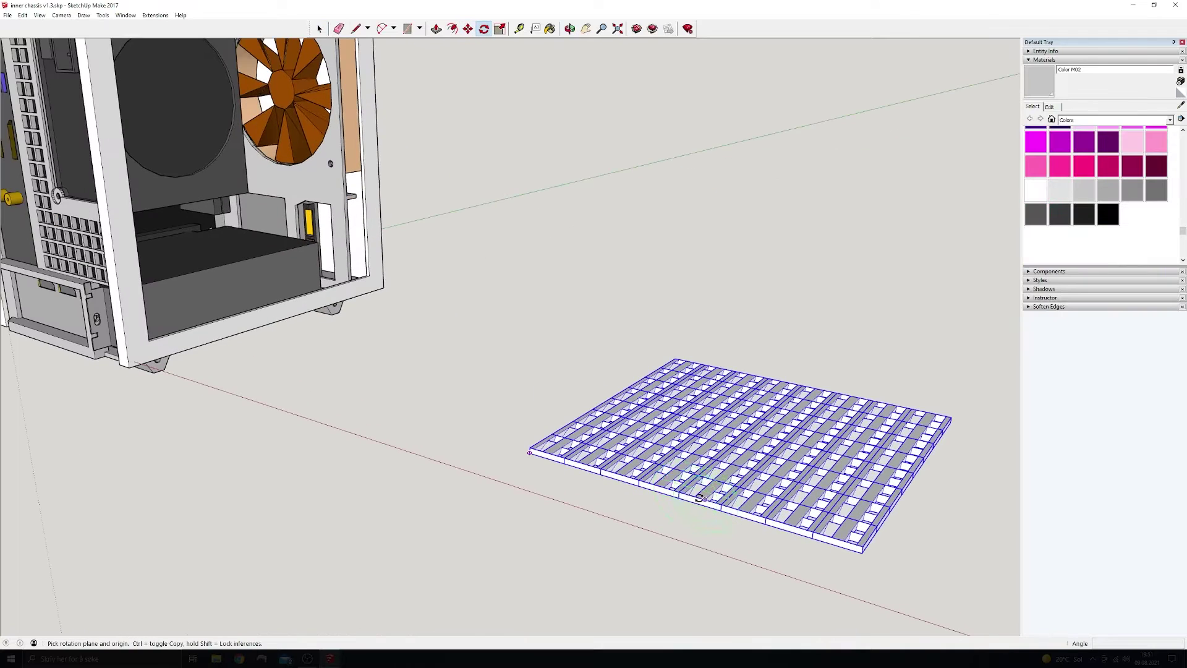
left_click(860, 548)
left_click(679, 576)
- Move the upright slatted panel by its corner into the side wall's opening
middle_click_drag(721, 293, 398, 294)
key("m")
scroll(400, 455, "up", 3)
left_click(400, 453)
scroll(405, 457, "down", 5)
scroll(249, 187, "up", 4)
left_click(250, 186)
- Copy one quarter block of four tile columns from inside the slatted panel and paste it as a loose block near the chassis
middle_click_drag(386, 210, 240, 178)
left_click(319, 29)
double_click(573, 175)
left_click(572, 175)
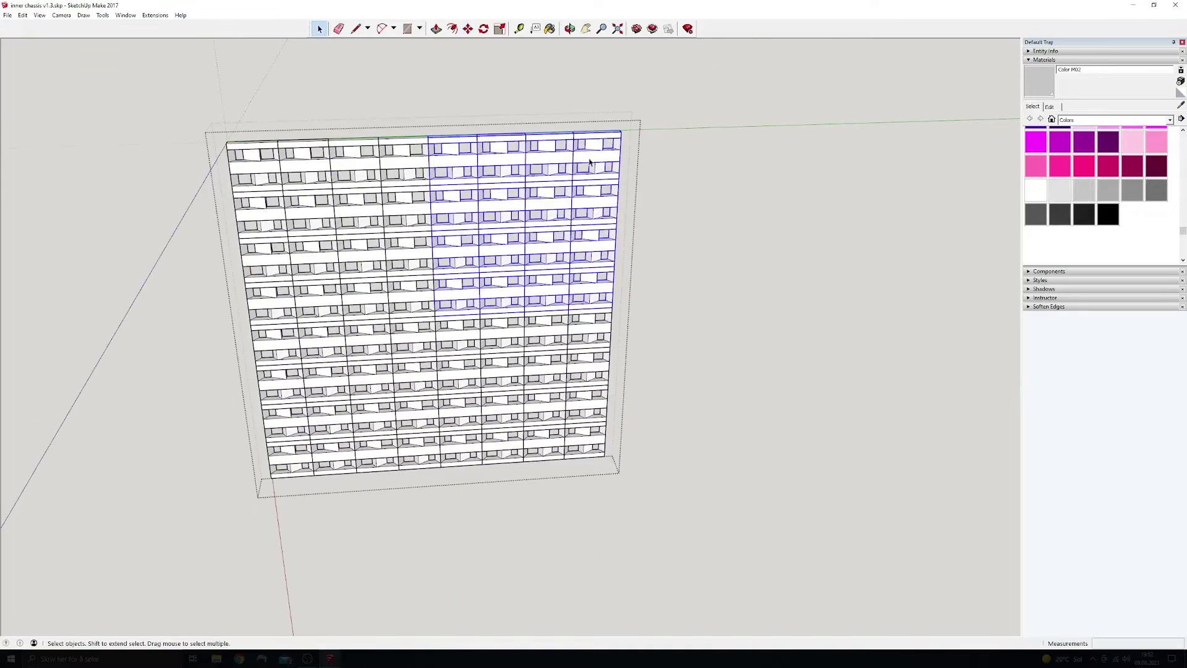
scroll(568, 239, "down", 3)
left_click(627, 340)
left_click(674, 495)
- Move the pasted tile block by its corner against the upper edge of the panel in the side wall's opening
key("m")
middle_click_drag(816, 572, 901, 480)
scroll(750, 425, "up", 3)
left_click(751, 425)
scroll(519, 174, "down", 3)
scroll(531, 41, "up", 3)
scroll(531, 40, "up", 3)
scroll(538, 67, "down", 2)
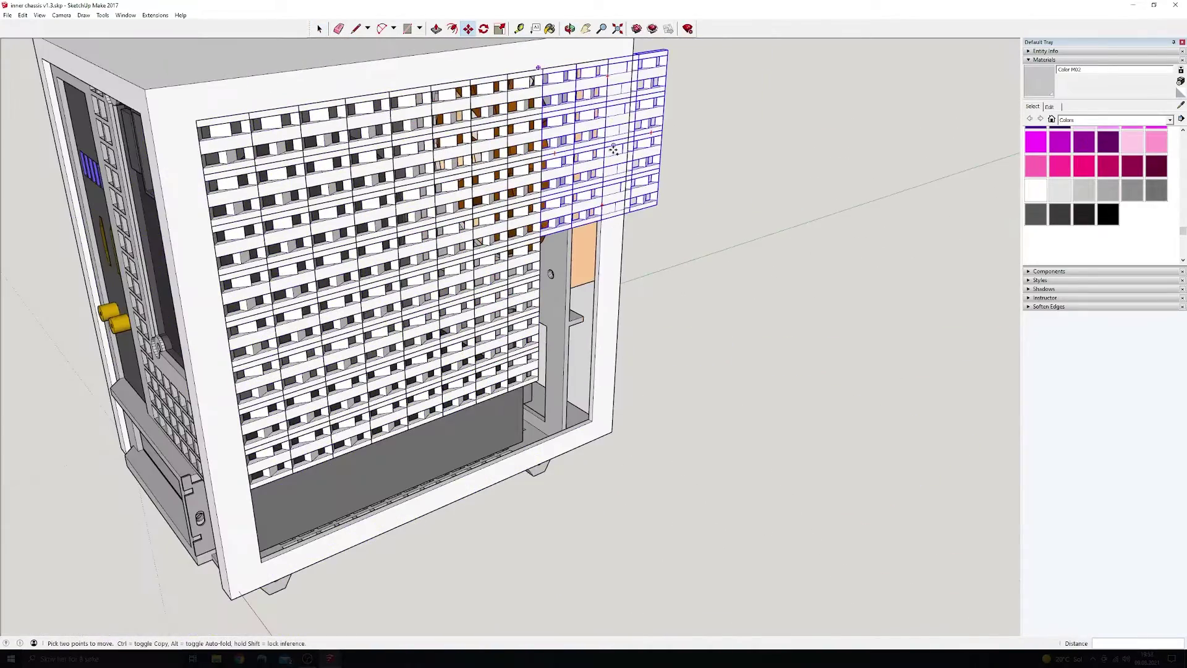
- Paste another tile block and snap it directly below the first one along the panel's open edge
key("ctrl+v")
left_click(653, 423)
left_click(662, 295)
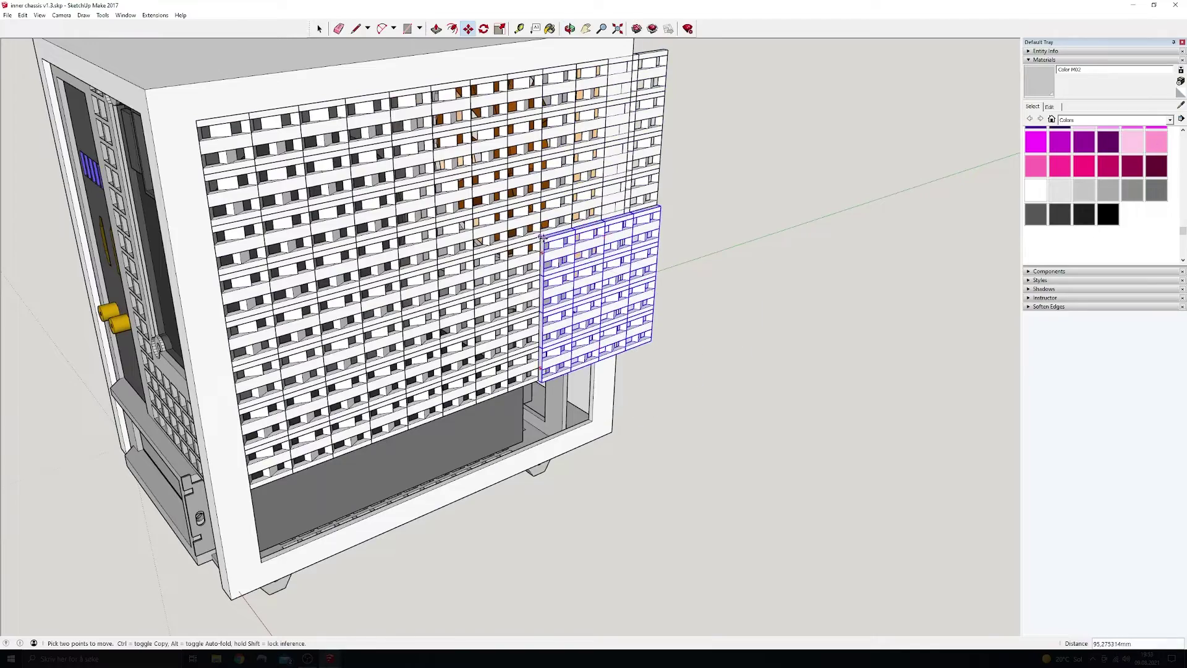
left_click(543, 237)
- Paste further tile blocks and place them side by side beneath the panel, ending with one at the opening's lower corner
scroll(542, 236, "down", 2)
middle_click_drag(542, 237, 511, 231)
key("ctrl+v")
left_click(455, 505)
scroll(451, 386, "up", 5)
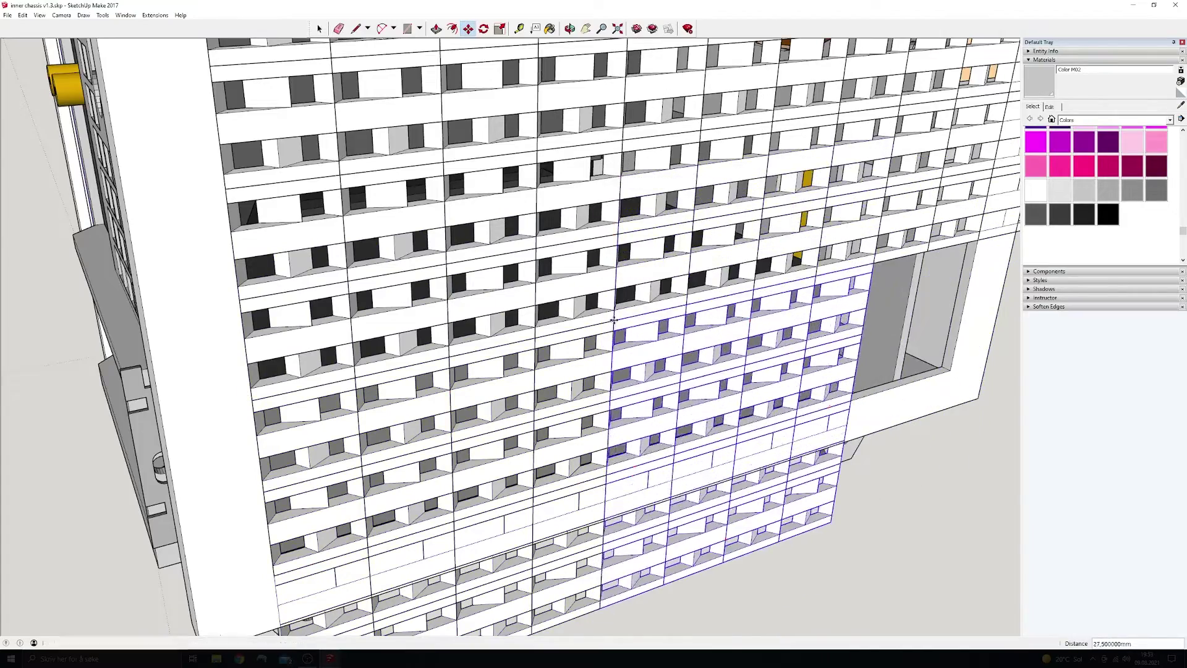
scroll(675, 322, "down", 3)
middle_click_drag(684, 323, 615, 199)
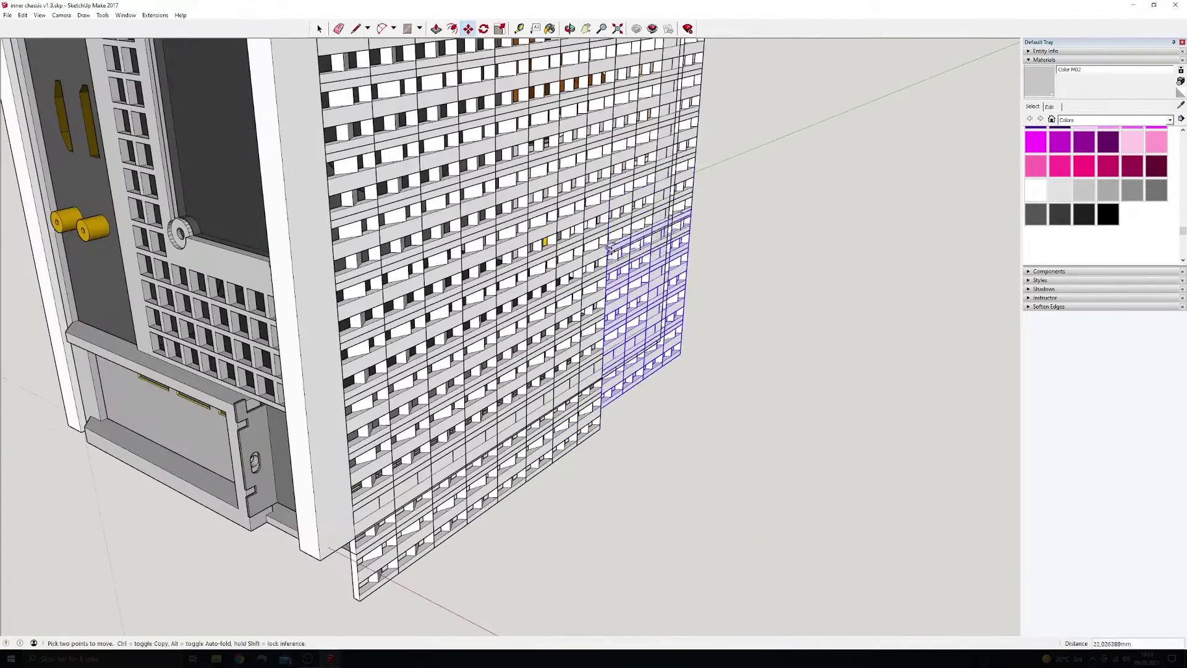
left_click(608, 254)
- Open the upper two added blocks along the opening's vertical edge and erase their overhanging tile columns
middle_click_drag(609, 255, 556, 204)
left_click(319, 28)
double_click(616, 140)
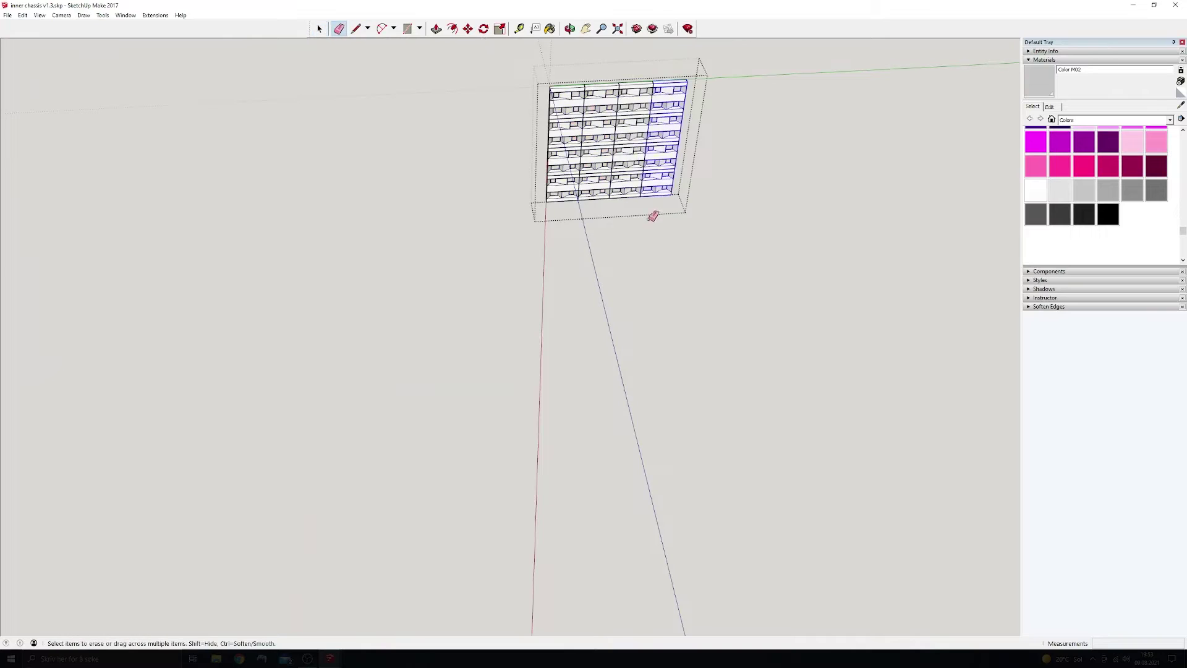
left_click_drag(641, 209, 626, 185)
left_click(319, 28)
left_click(688, 326)
double_click(636, 253)
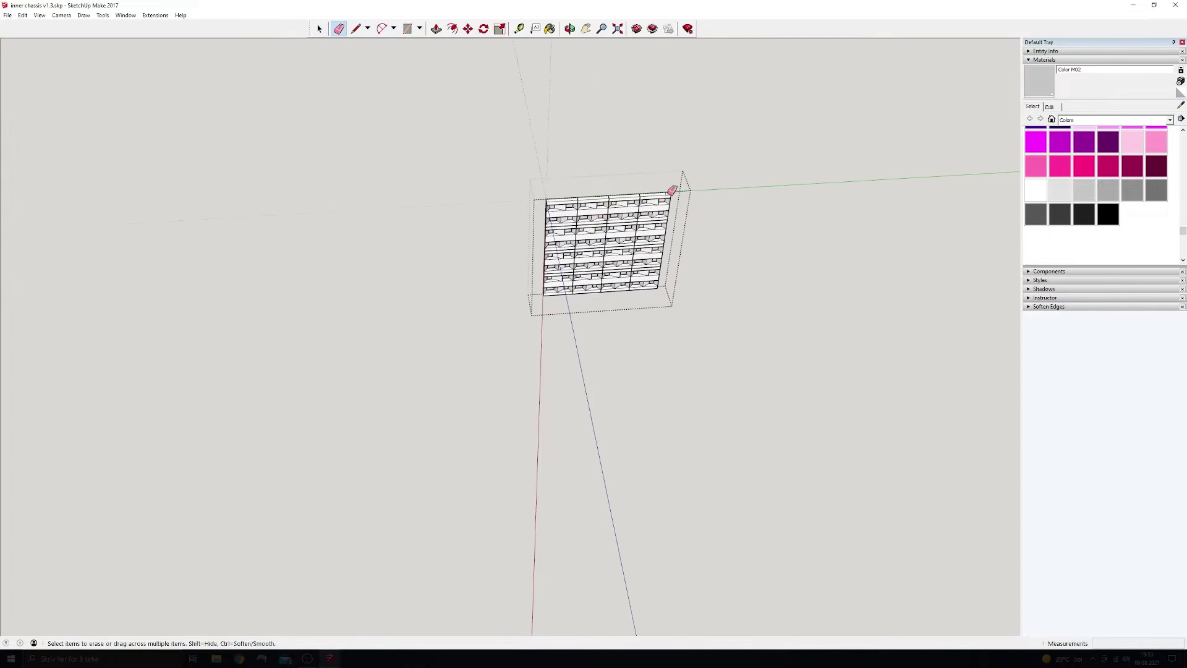
left_click_drag(667, 200, 632, 302)
left_click(320, 29)
left_click(710, 312)
- Open the block at the opening's lower corner and erase the tiles that overhang the frame
double_click(643, 321)
left_click(356, 28)
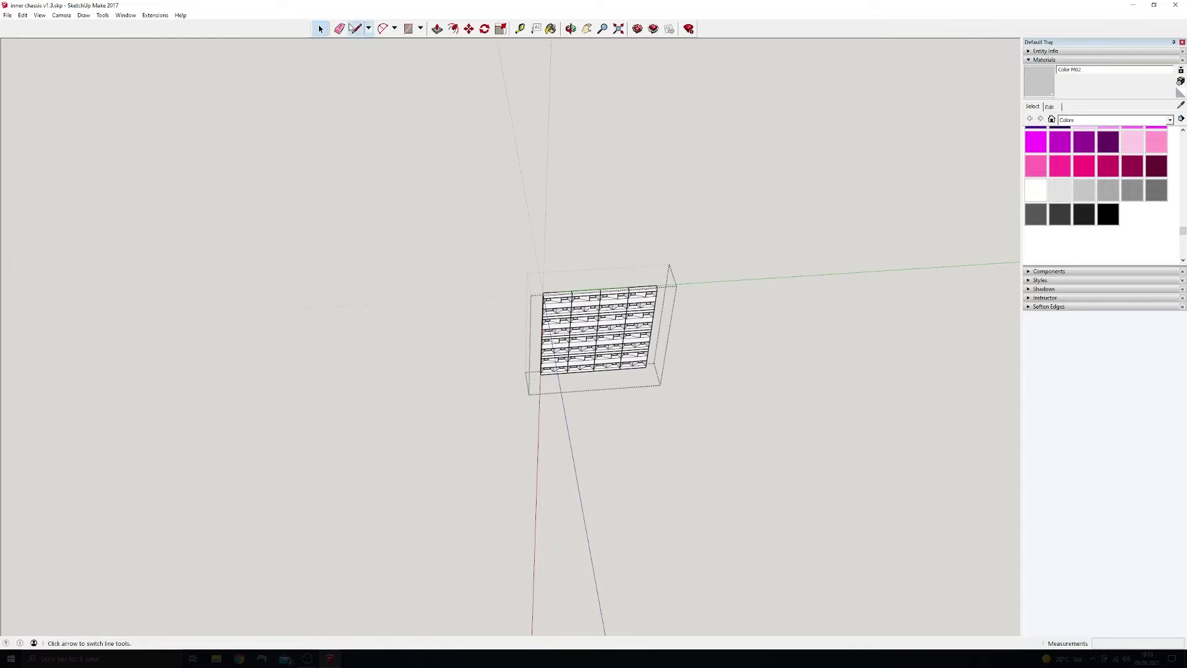
left_click(340, 28)
left_click_drag(635, 379, 581, 357)
left_click(319, 29)
left_click(643, 347)
- Open the two remaining blocks beneath the main panel and erase their overhanging bottom tile rows
double_click(495, 328)
left_click(339, 29)
left_click_drag(494, 356, 505, 375)
left_click(319, 29)
double_click(371, 346)
left_click(339, 28)
left_click_drag(438, 399, 424, 352)
left_click(320, 28)
left_click(587, 395)
- Outline a rectangular opening on the blank end wall in front of the fan and cut it through the shell
mouse_move(587, 395)
middle_mouse_down()
mouse_move(633, 402)
mouse_move(796, 309)
mouse_move(337, 273)
mouse_move(491, 196)
middle_mouse_up()
key("l")
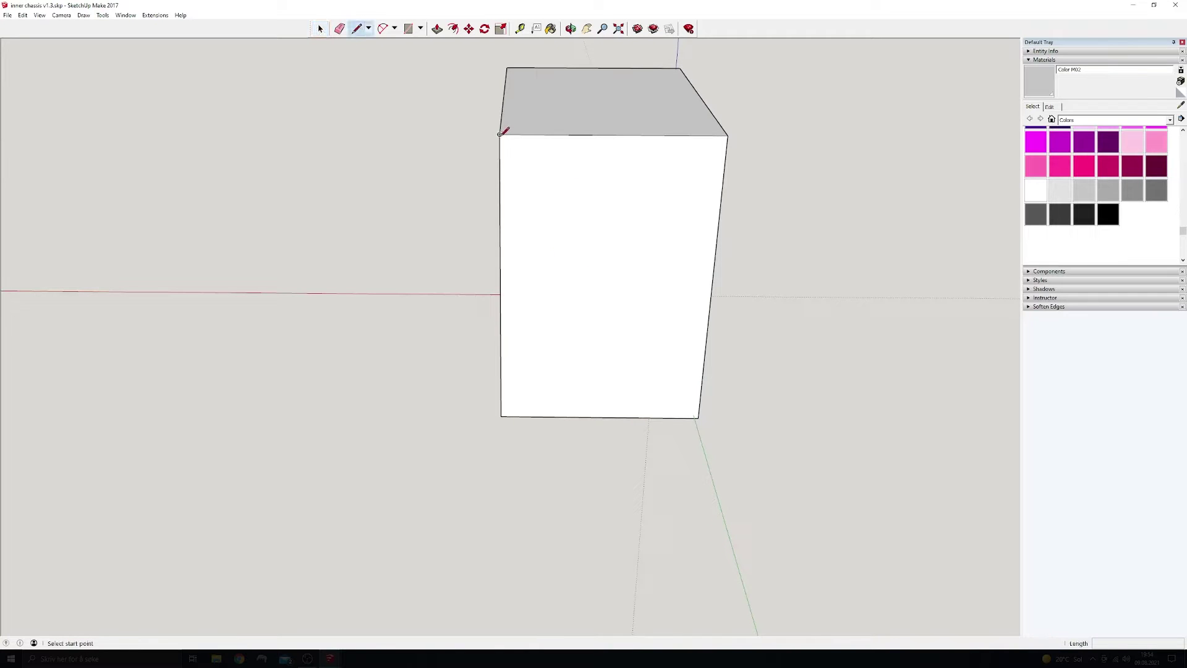
left_click(500, 134)
left_click(728, 135)
left_click(500, 153)
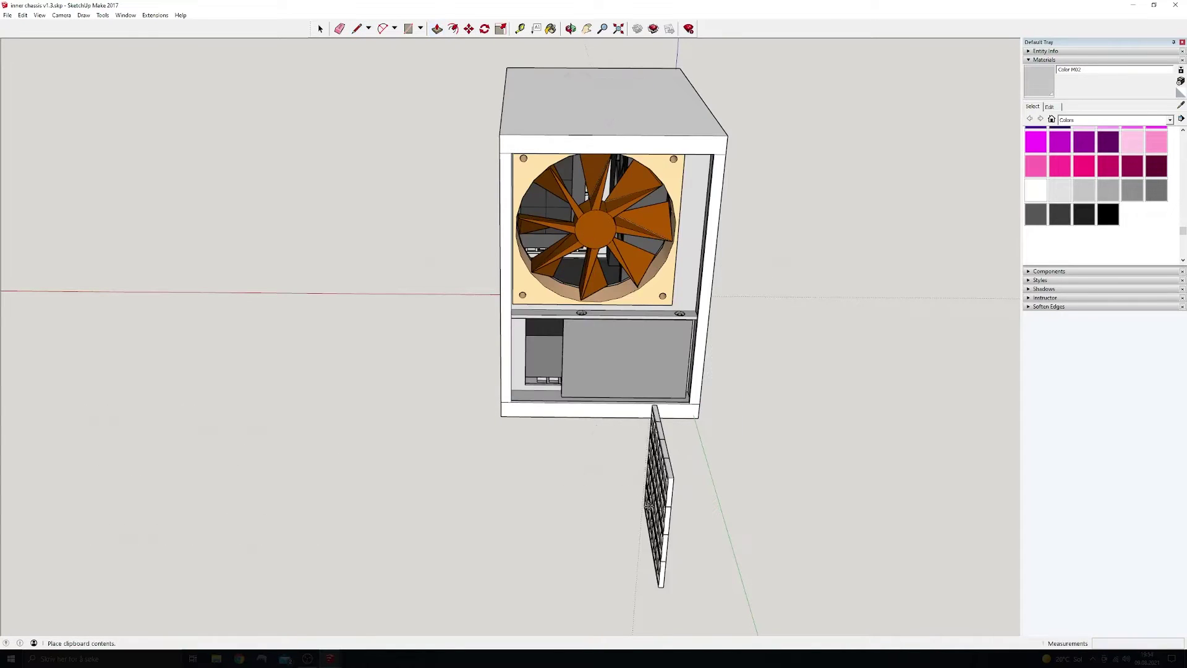
- Rotate the pasted tile block parallel to the end wall and fit it into the upper corner of the fan-side opening
key("q")
left_click(665, 438)
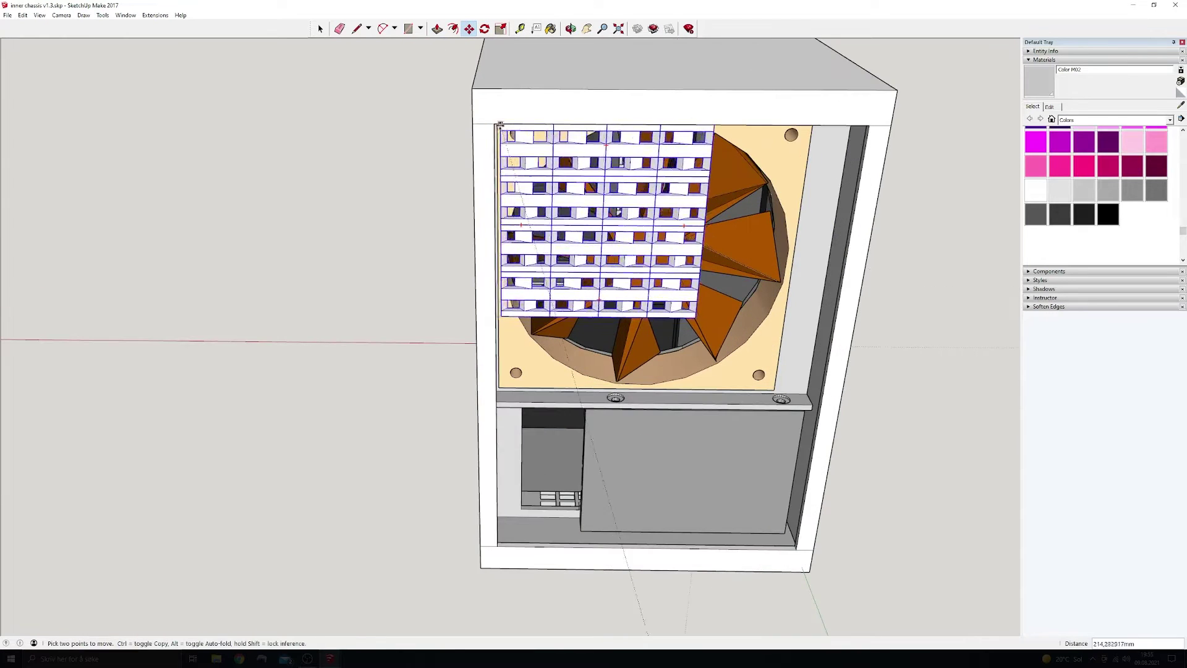
key("ctrl+v")
key("Escape")
- Copy the fitted block and place the copy beside it along the upper edge of the fan-side opening
left_click(320, 29)
left_click(683, 250)
key("ctrl+c")
key("ctrl+v")
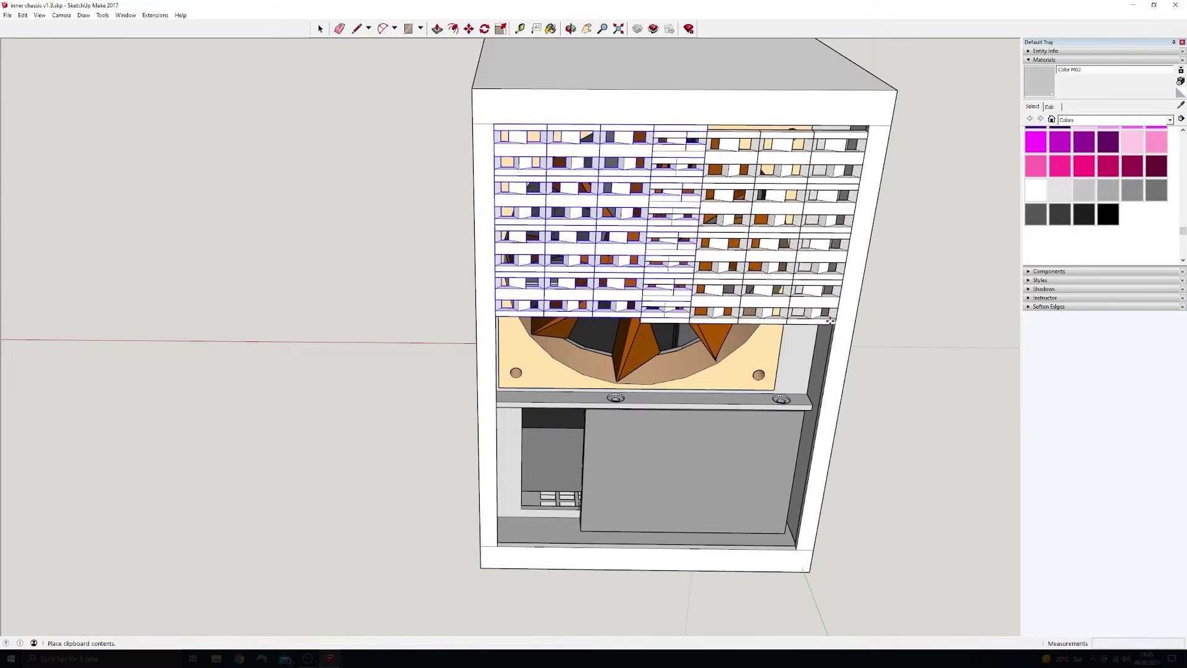
left_click(983, 588)
left_click(822, 440)
left_click(708, 125)
- Paste two more tile blocks and snap them directly below the upper two in the fan-side opening
middle_click_drag(710, 260, 711, 198)
scroll(679, 204, "down", 3)
key("ctrl+v")
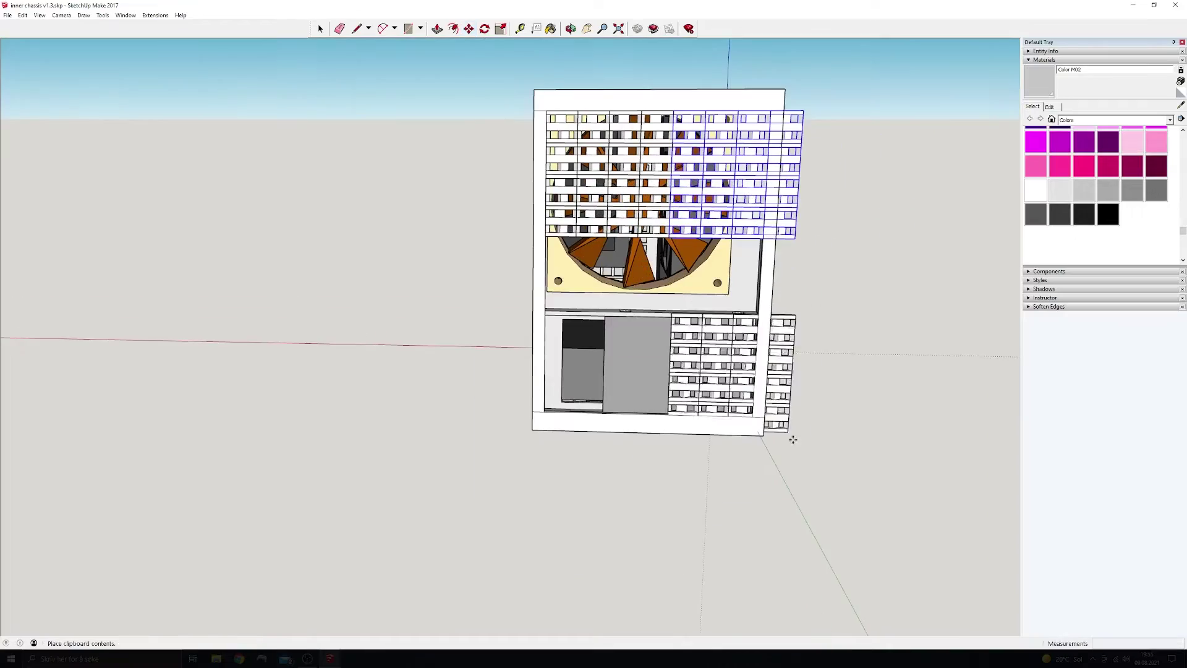
left_click(819, 479)
left_click(688, 343)
left_click(545, 237)
key("ctrl+v")
left_click(736, 339)
left_click(737, 339)
left_click(669, 238)
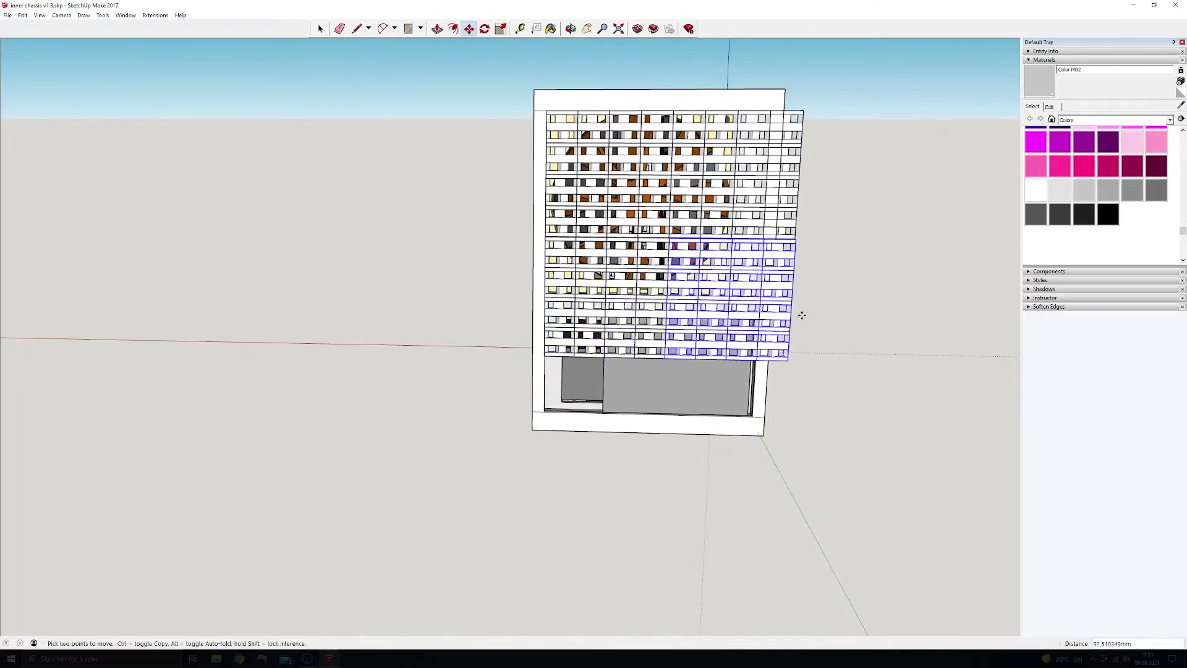
- Paste a fifth tile block and place it at the lower corner of the fan-side opening, below the middle row
key("ctrl+v")
left_click(636, 379)
scroll(637, 379, "up", 3)
middle_click_drag(636, 379, 767, 371)
scroll(630, 198, "down", 4)
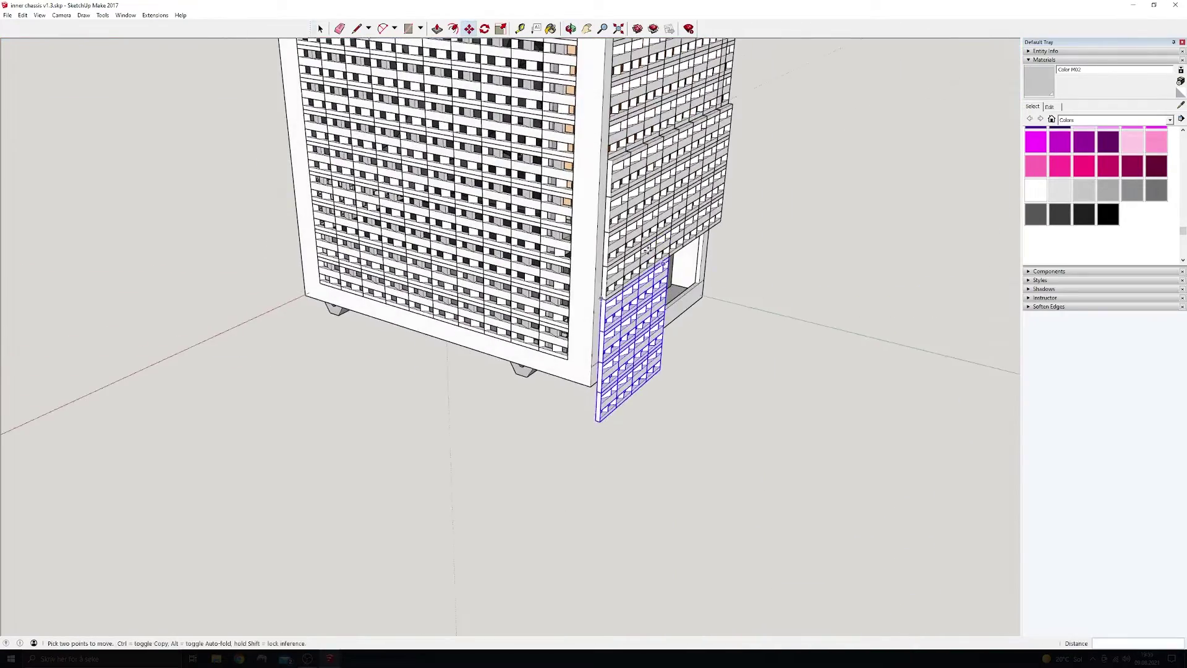
- Select the middle and bottom tile blocks of the fan-side panel together and move them flush with the upper blocks
key("space")
left_click(620, 213, "shift")
scroll(620, 213, "up", 2)
left_click(723, 154, "shift")
key("m")
left_click(603, 139)
key("space")
- Paste a sixth tile block and snap it beside the bottom block to fill the remaining corner of the fan-side opening
middle_click_drag(766, 464, 602, 475)
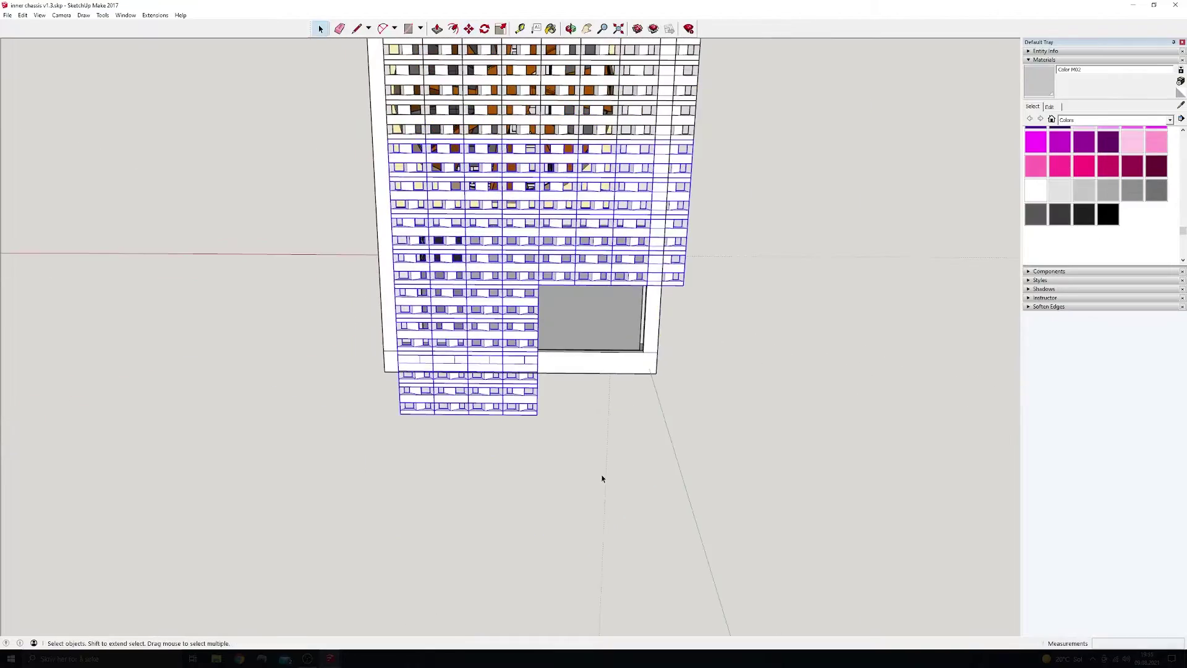
left_click(513, 390)
key("ctrl+v")
left_click(699, 417)
middle_click_drag(699, 417, 847, 402)
left_click(675, 237)
left_click(597, 279)
scroll(598, 279, "up", 4)
left_click(609, 270)
left_click(610, 280)
scroll(610, 280, "down", 15)
- Erase the overhanging outer tile columns from the upper and middle edge blocks of the fan-side panel
left_click(320, 29)
left_click(320, 29)
key("ctrl+z")
key("e")
left_click(584, 91)
left_click(319, 28)
left_click(433, 111)
double_click(574, 191)
key("e")
left_click(587, 174)
key("space")
- Open the fan-side panel's bottom edge block and erase its overhanging outer column and bottom rows
left_click(750, 265)
double_click(575, 272)
key("e")
left_click(583, 258)
left_click(500, 326)
key("space")
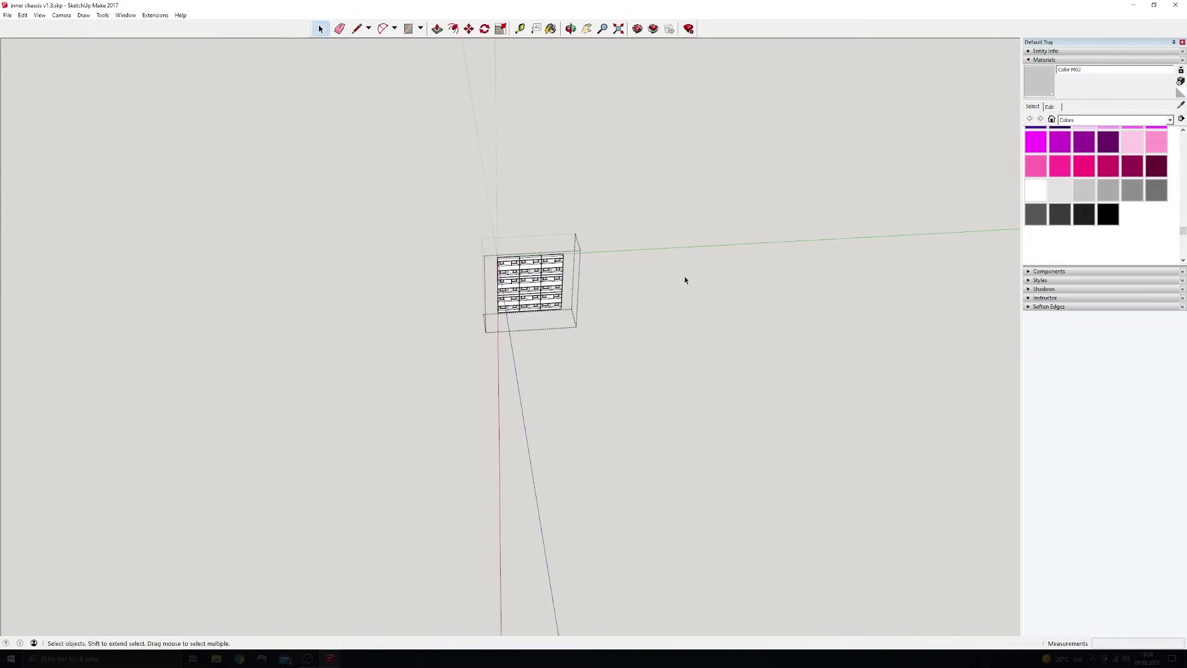
left_click(338, 27)
left_click(530, 307)
key("space")
- Open the last bottom block of the fan-side panel and erase the tile rows that overhang the frame
left_click(678, 402)
double_click(470, 278)
left_click(339, 28)
left_click(483, 322)
key("space")
middle_click_drag(341, 345, 520, 397)
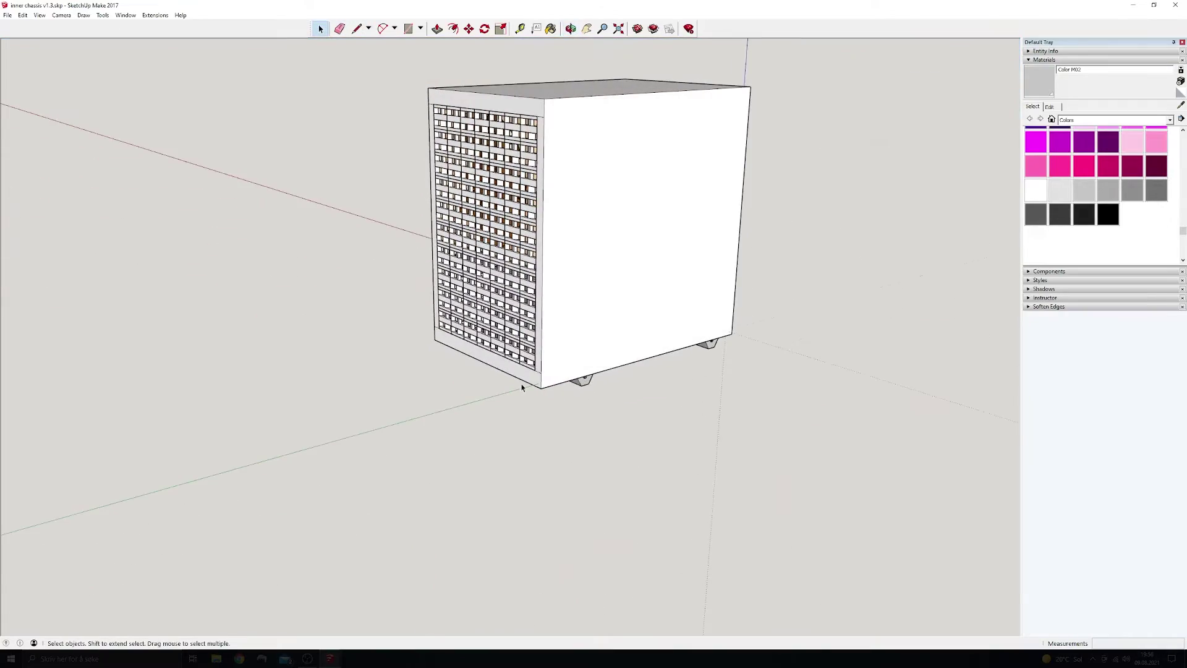
- Draw horizontal lines across the blank side wall, 13 mm below its upper edge and 13.15 mm above its lower edge
middle_click_drag(529, 339, 309, 179)
key("l")
left_click(365, 145)
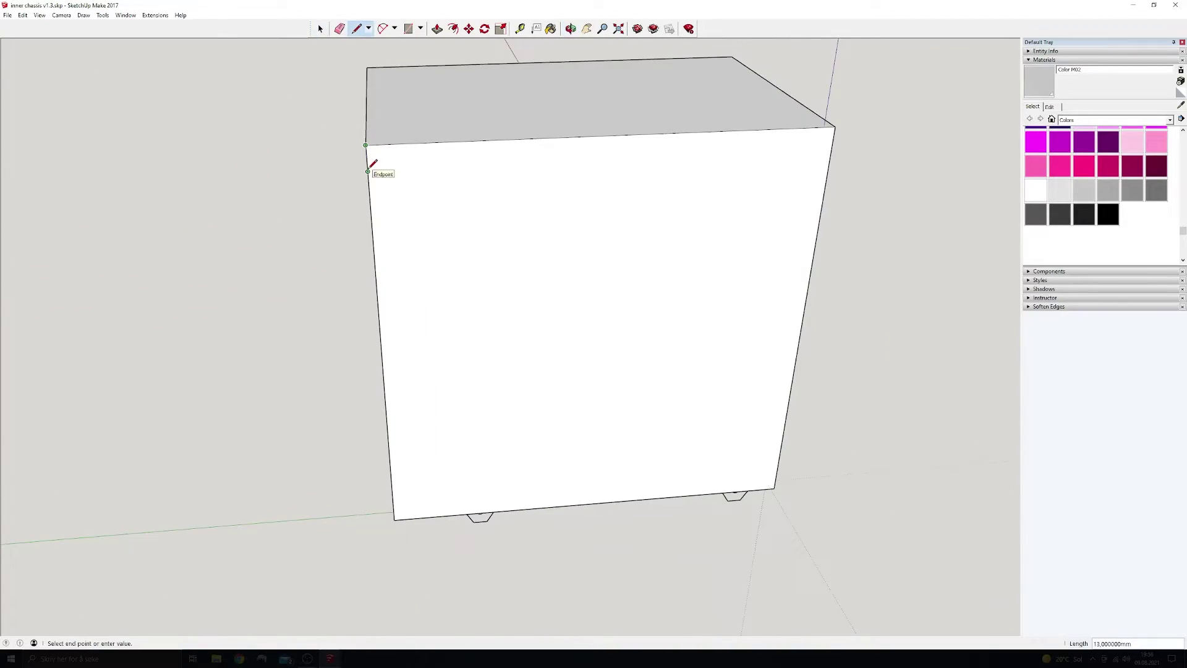
left_click(369, 168)
left_click(831, 152)
left_click(773, 487)
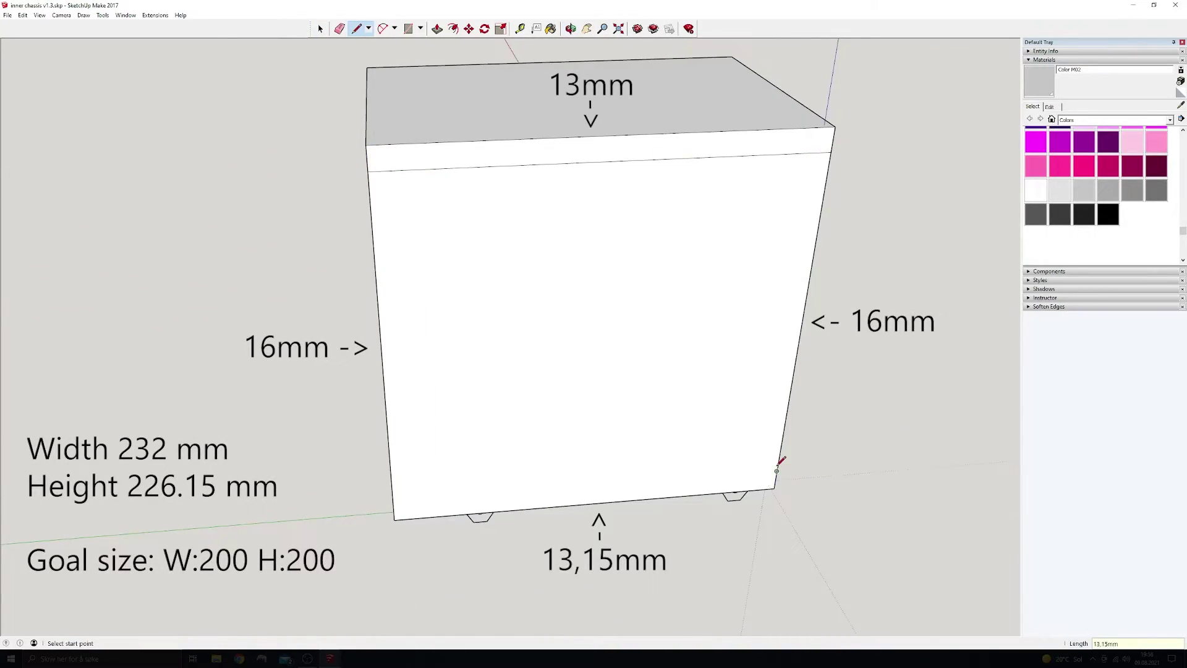
left_click(393, 500)
- Add vertical lines 16 mm in from both side edges of the wall and cut the enclosed opening through
type("16mm¨")
key("Return")
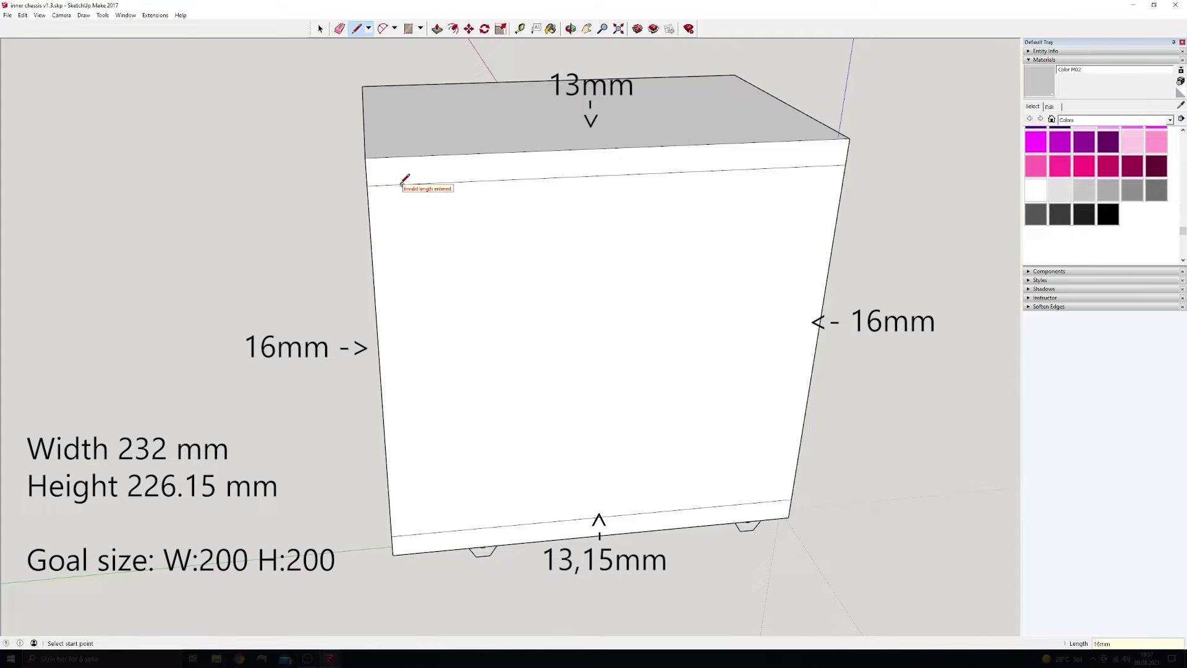
left_click(403, 185)
left_click(421, 533)
left_click(765, 498)
left_click(809, 167)
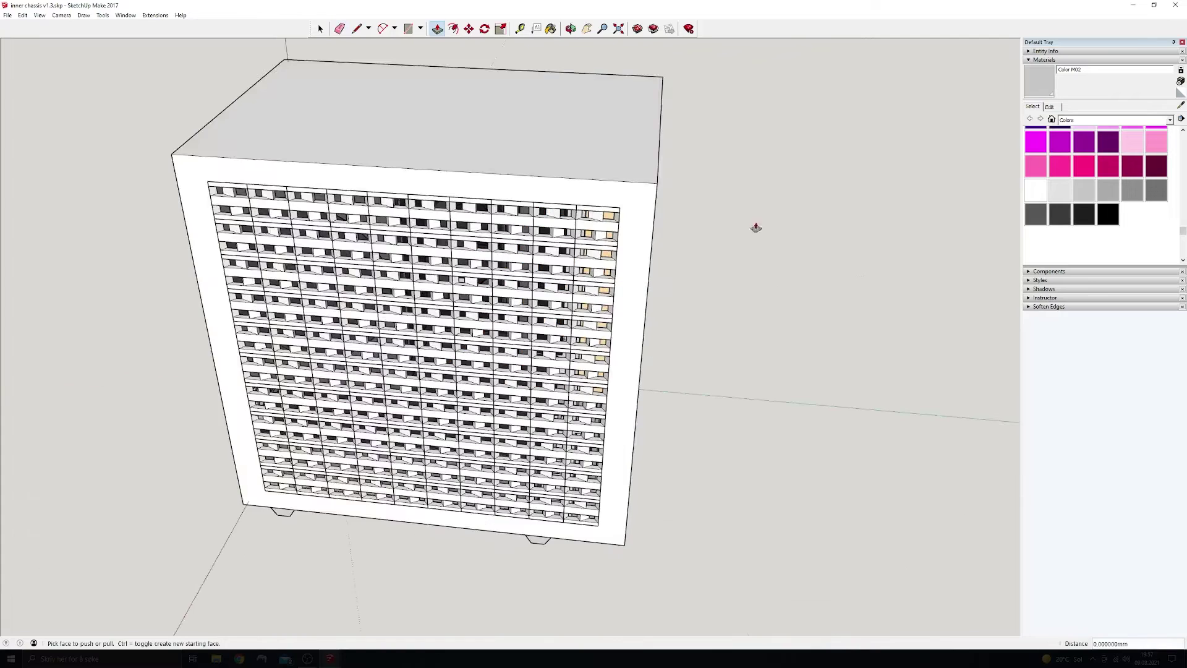
- Copy all tile blocks of the finished side panel and paste them in front of the new side wall opening
key("space")
left_click(560, 253)
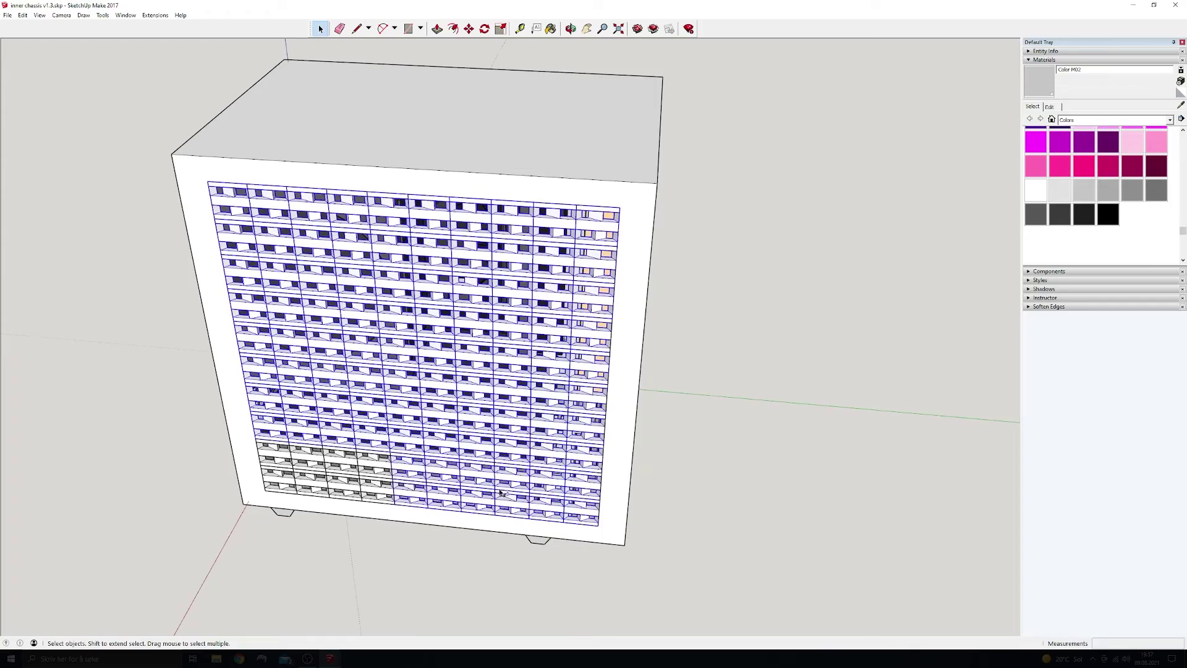
key("ctrl+v")
middle_click_drag(411, 434, 296, 346)
scroll(433, 371, "down", 2)
left_click(709, 554)
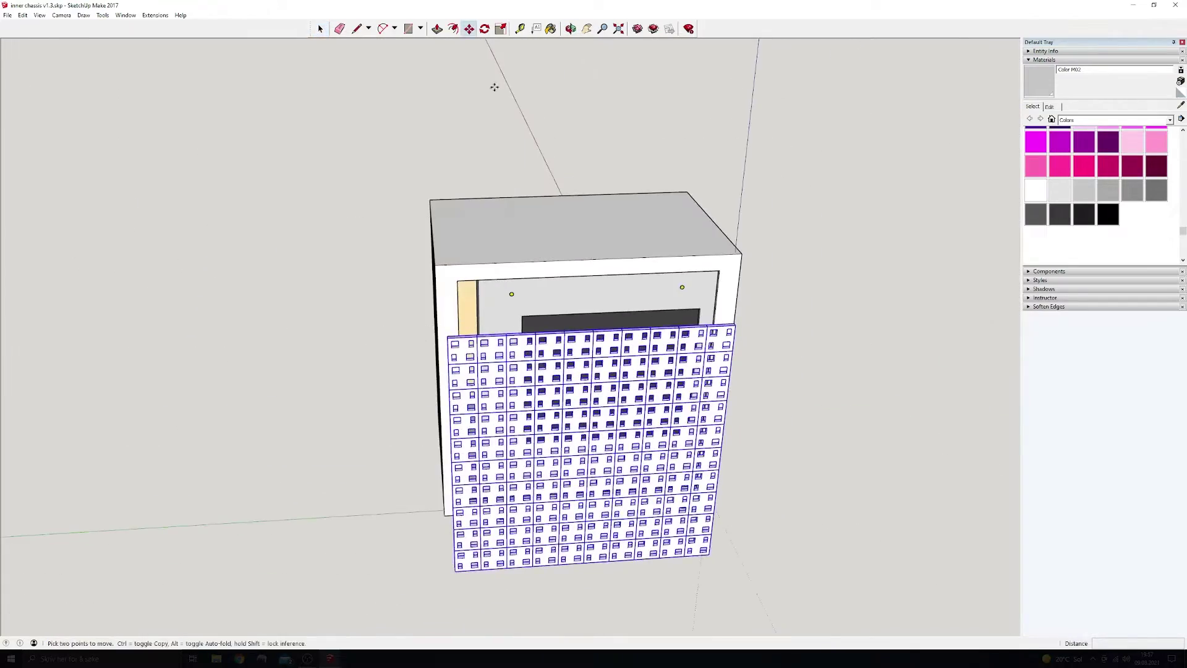
- Rotate the pasted side panel 180° so its patterned face points outward
left_click(484, 29)
scroll(587, 350, "up", 2)
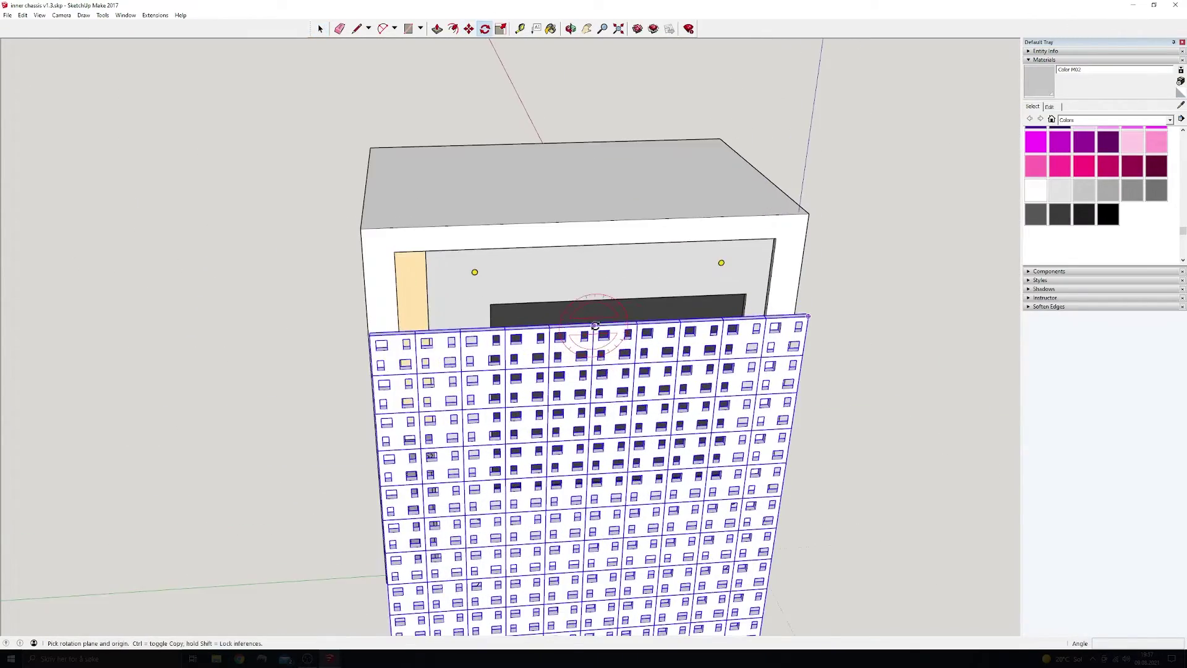
left_click(702, 321)
left_click(295, 337)
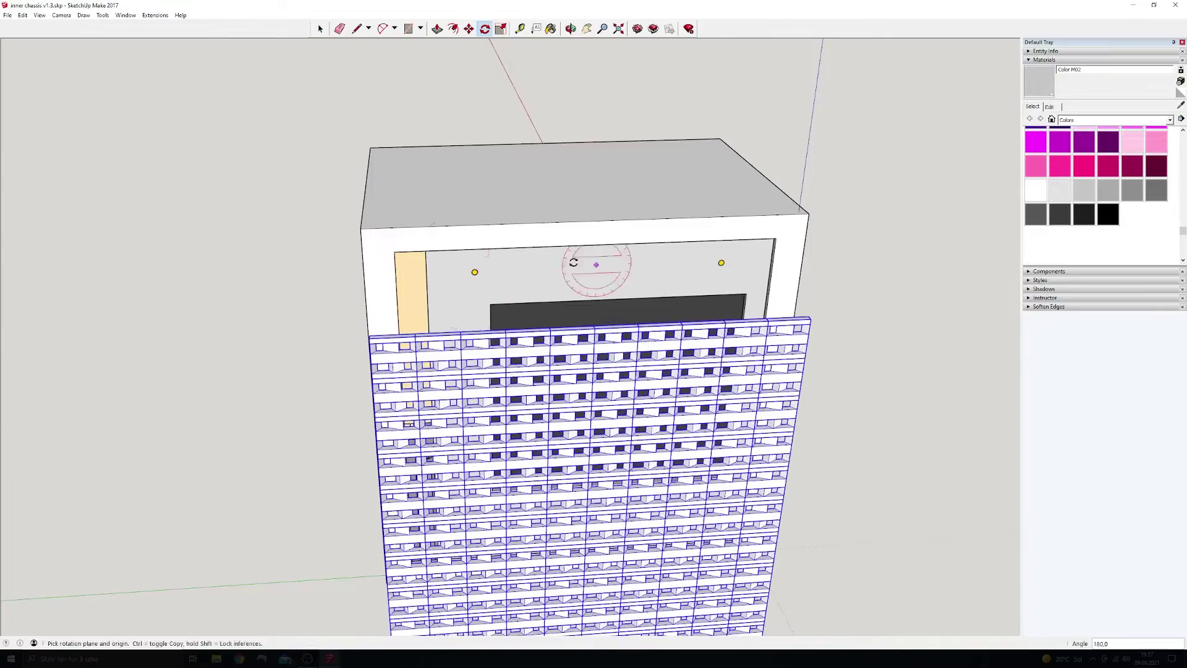
- Move the rotated tile panel into the opening of the side wall, aligning it with the opening's upper corner
left_click(467, 29)
scroll(371, 340, "up", 4)
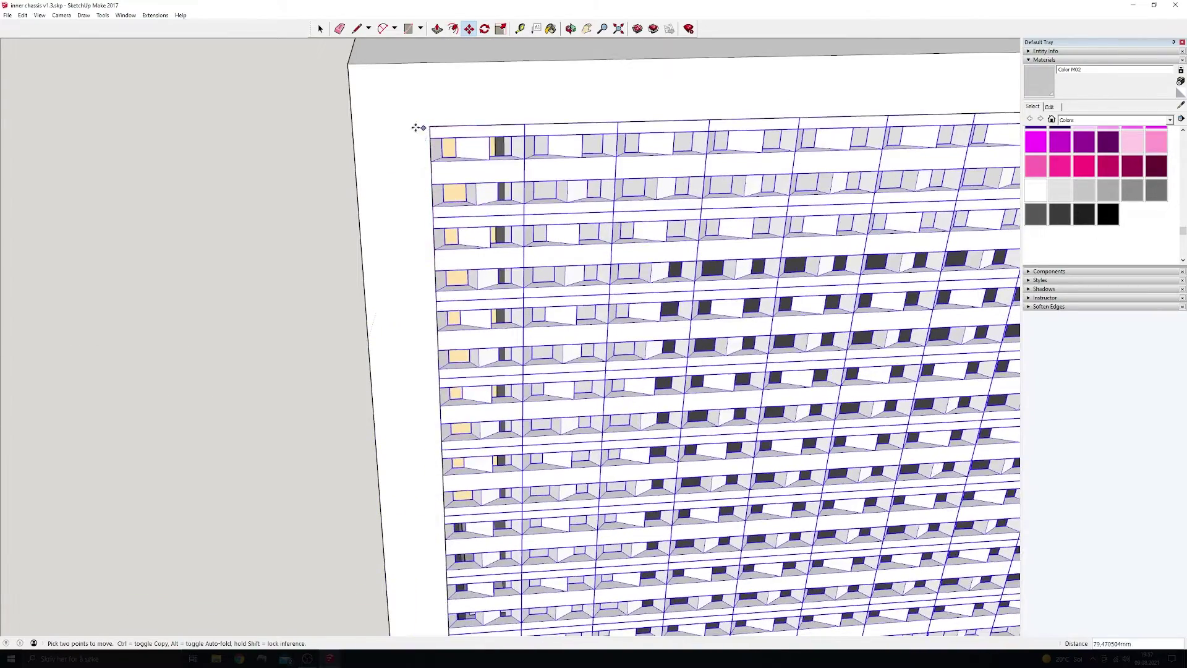
scroll(360, 110, "down", 3)
left_click(320, 28)
left_click(303, 86)
- Draw lines on the case's top face, 8 mm in from both long edges and 16 mm in from both short edges
middle_click_drag(565, 362, 379, 355)
scroll(255, 339, "down", 4)
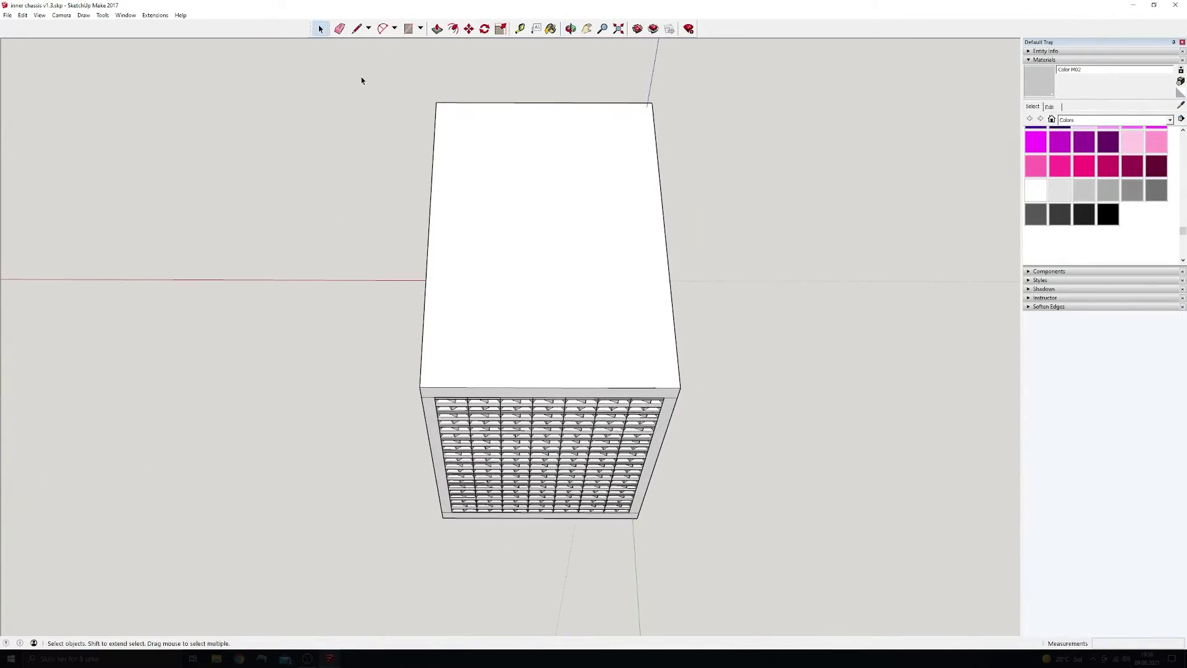
left_click(354, 29)
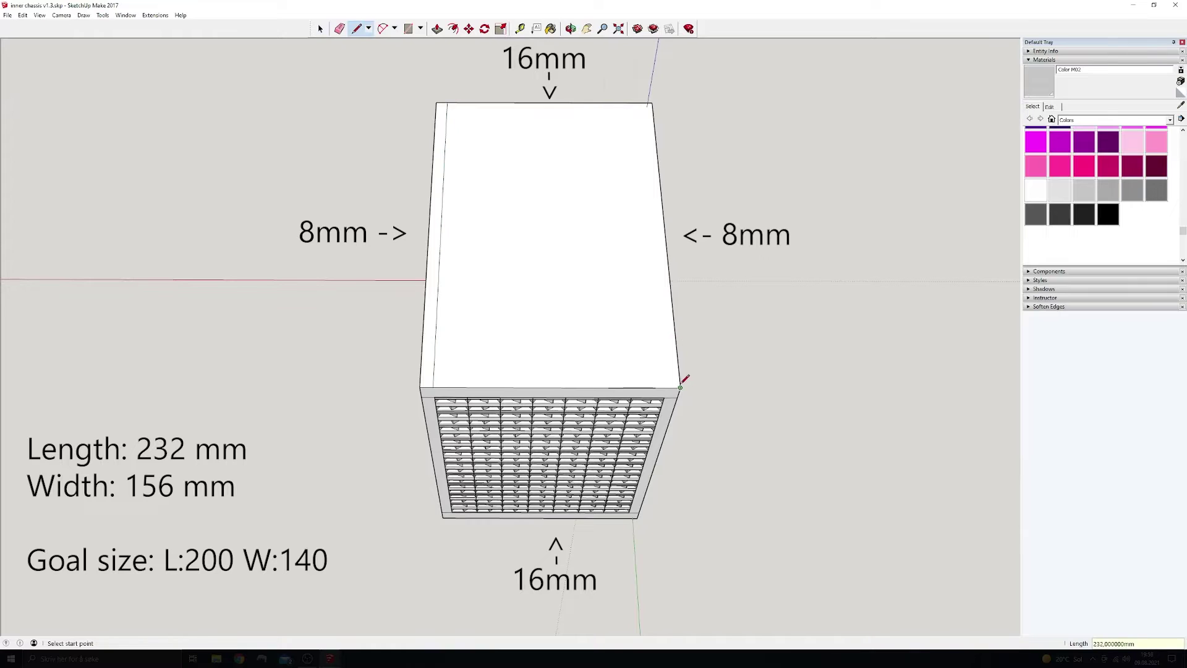
left_click(446, 115)
left_click(642, 114)
middle_click_drag(445, 359, 606, 328)
middle_click_drag(223, 315, 308, 280)
scroll(333, 278, "up", 4)
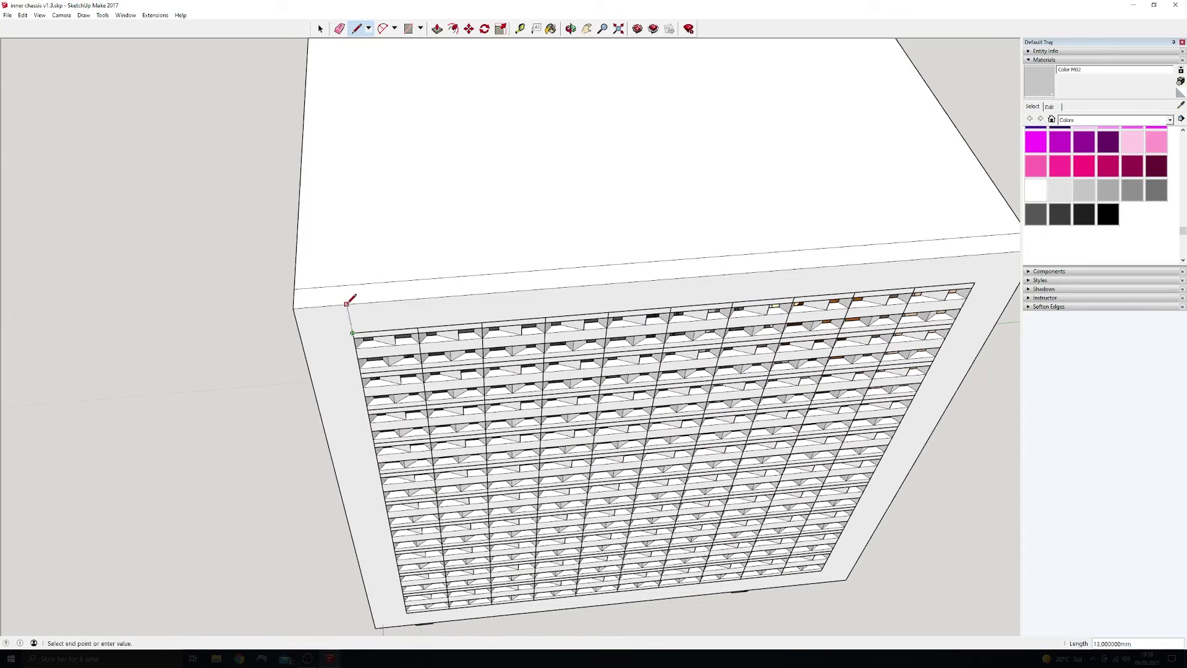
left_click(348, 303)
scroll(348, 302, "down", 3)
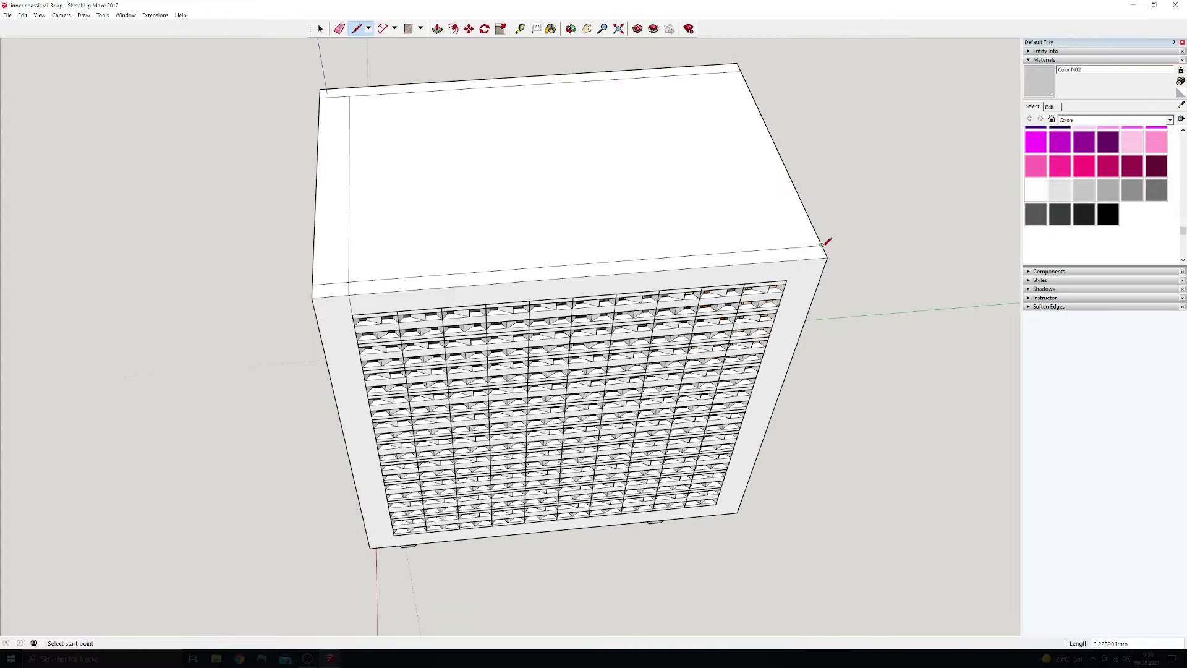
- Push the enclosed rectangle of the top face through to make an opening and erase the surplus lines
left_click(339, 29)
key("p")
left_click_drag(408, 164, 421, 204)
mouse_move(717, 290)
middle_mouse_down()
mouse_move(679, 268)
mouse_move(439, 355)
middle_mouse_up()
middle_click_drag(576, 324, 445, 346)
left_click(340, 31)
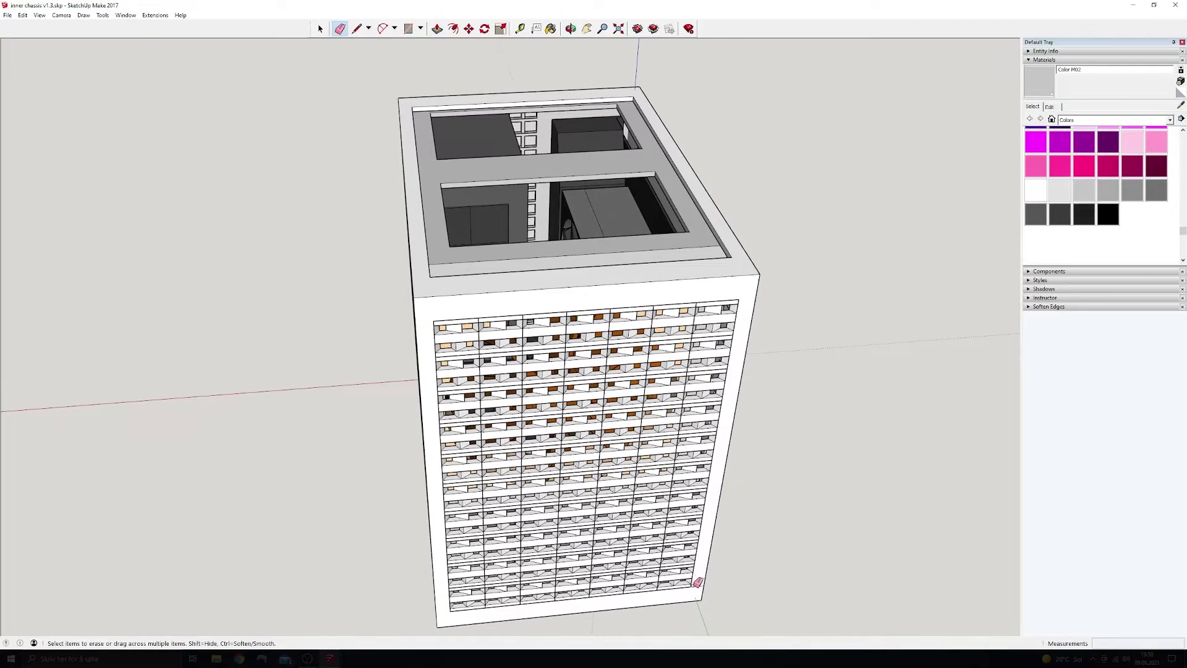
- Copy the tile panel of the narrow wall and paste a duplicate in front of the case
middle_click_drag(383, 173, 363, 204)
scroll(363, 204, "down", 3)
key("space")
left_click(570, 428)
key("ctrl+c")
key("ctrl+v")
left_click(684, 432)
- Rotate the pasted tile panel so it lies flat, parallel to the top of the case
key("q")
middle_click_drag(684, 431, 866, 315)
scroll(624, 166, "up", 5)
left_click(623, 163)
left_click(660, 165)
left_click(629, 93)
- Move the flat tile panel into the opening in the top of the case, aligning their corners
scroll(630, 93, "down", 3)
middle_click_drag(629, 93, 492, 212)
scroll(493, 212, "down", 4)
left_click(469, 28)
scroll(694, 381, "up", 5)
left_click(693, 382)
scroll(693, 382, "down", 8)
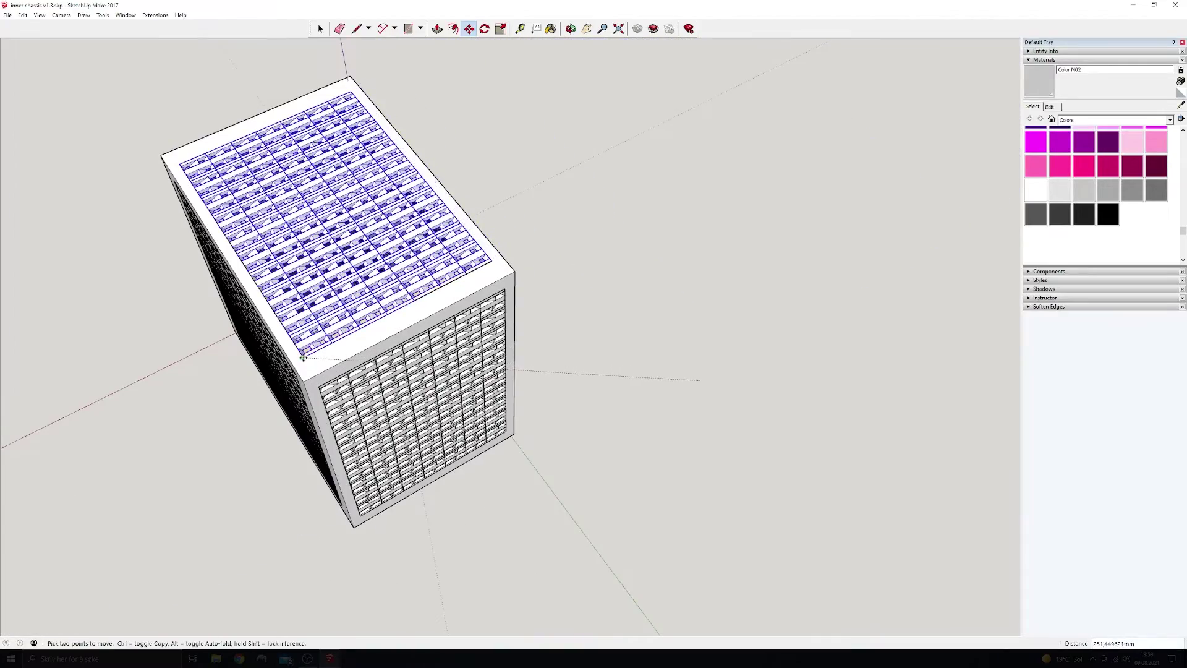
left_click(302, 358)
scroll(620, 268, "down", 2)
middle_click_drag(475, 285, 387, 128)
left_click(321, 29)
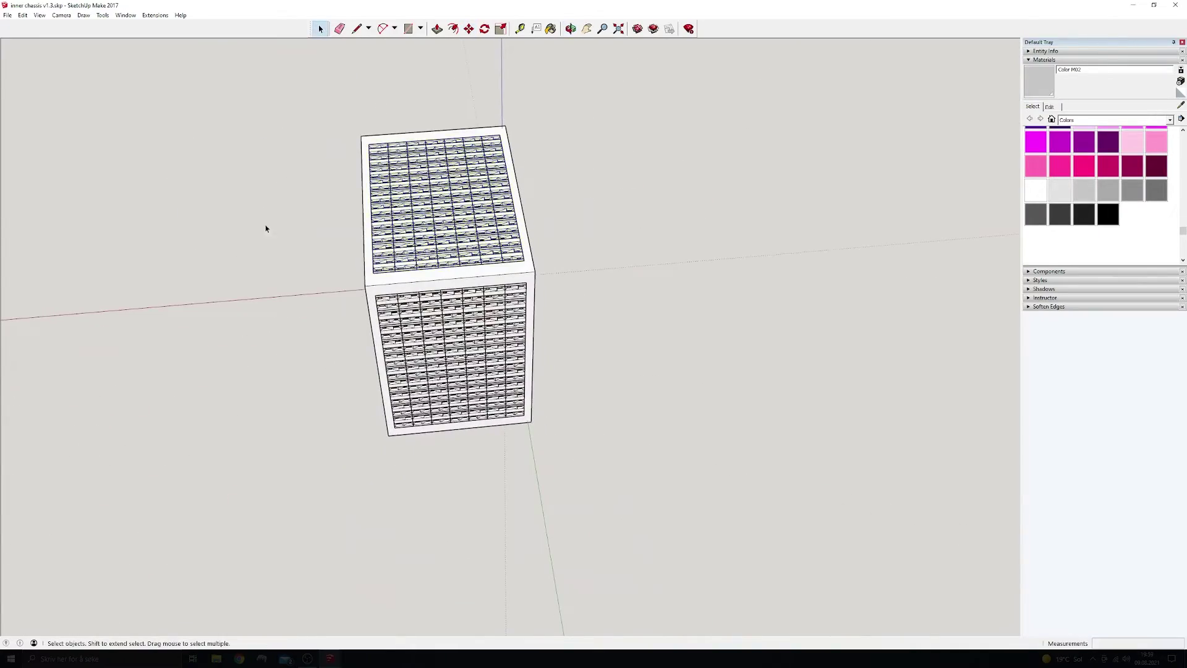
- Extend the shell's lower rim 8 mm downward and draw a horizontal line across the wide side wall above its lower edge
mouse_move(279, 195)
middle_mouse_down()
mouse_move(662, 370)
mouse_move(174, 233)
mouse_move(340, 259)
mouse_move(609, 432)
mouse_move(252, 303)
mouse_move(266, 306)
middle_mouse_up()
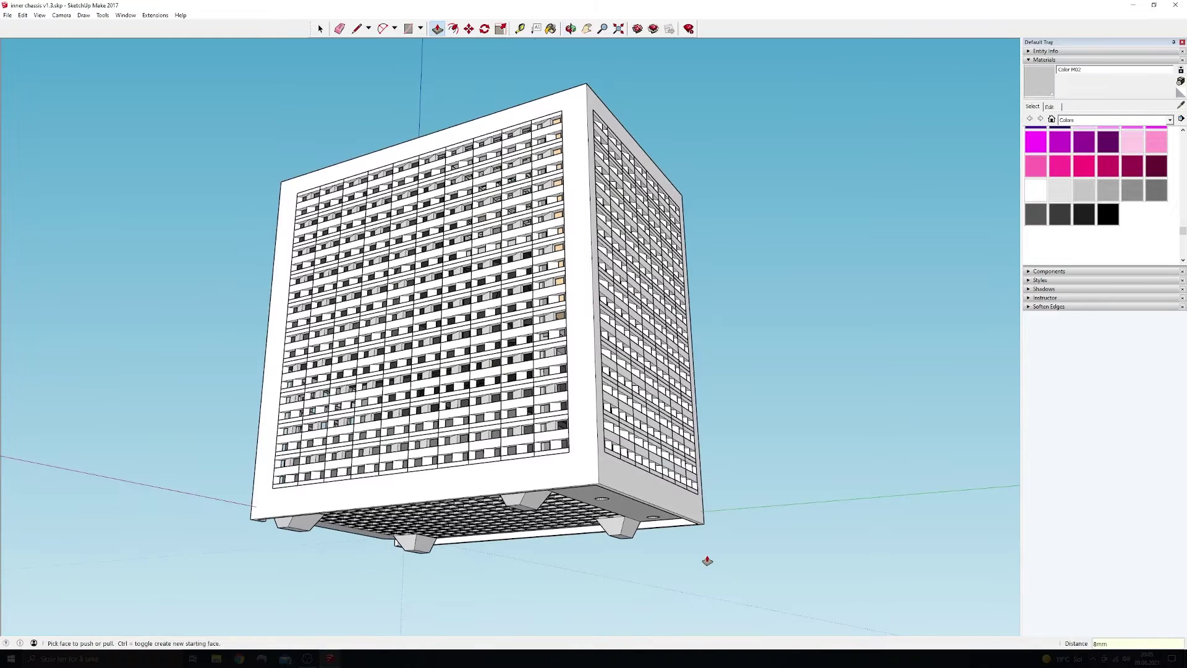
key("Return")
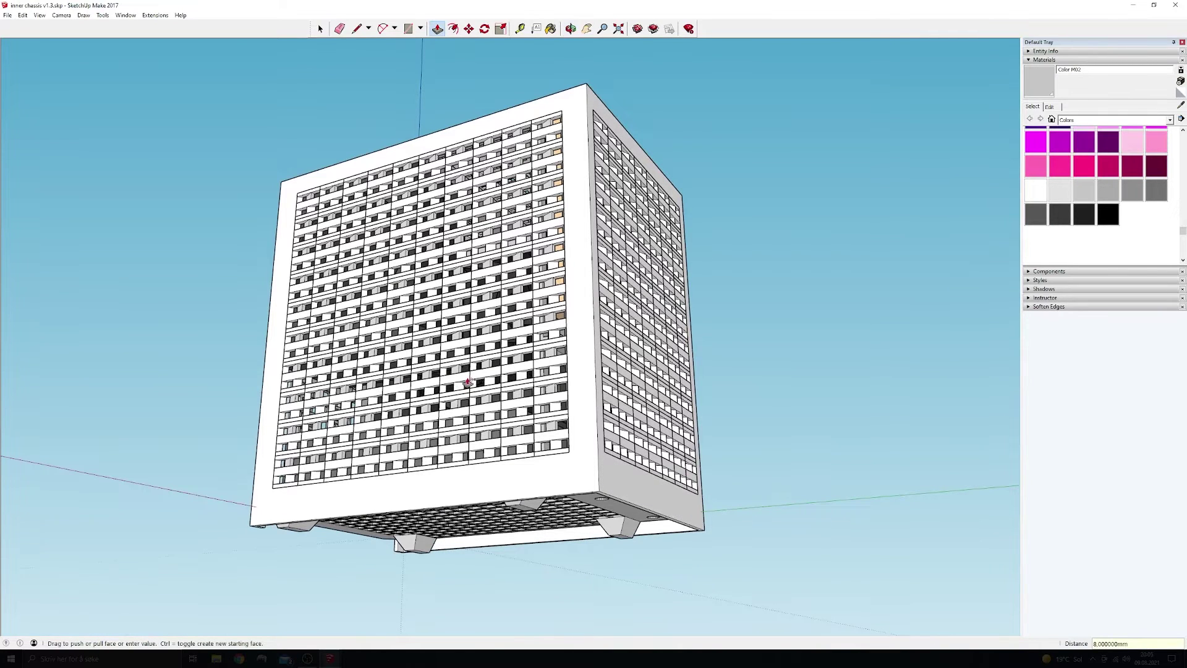
middle_click_drag(390, 410, 316, 426)
scroll(317, 426, "up", 4)
key("l")
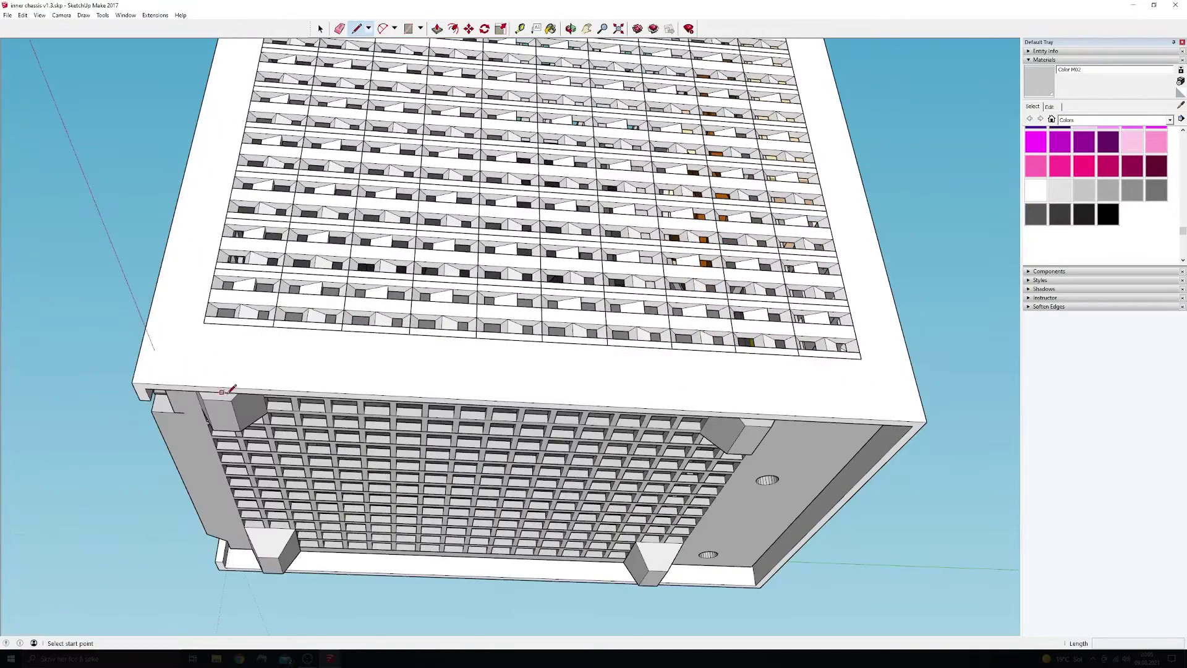
left_click(543, 402)
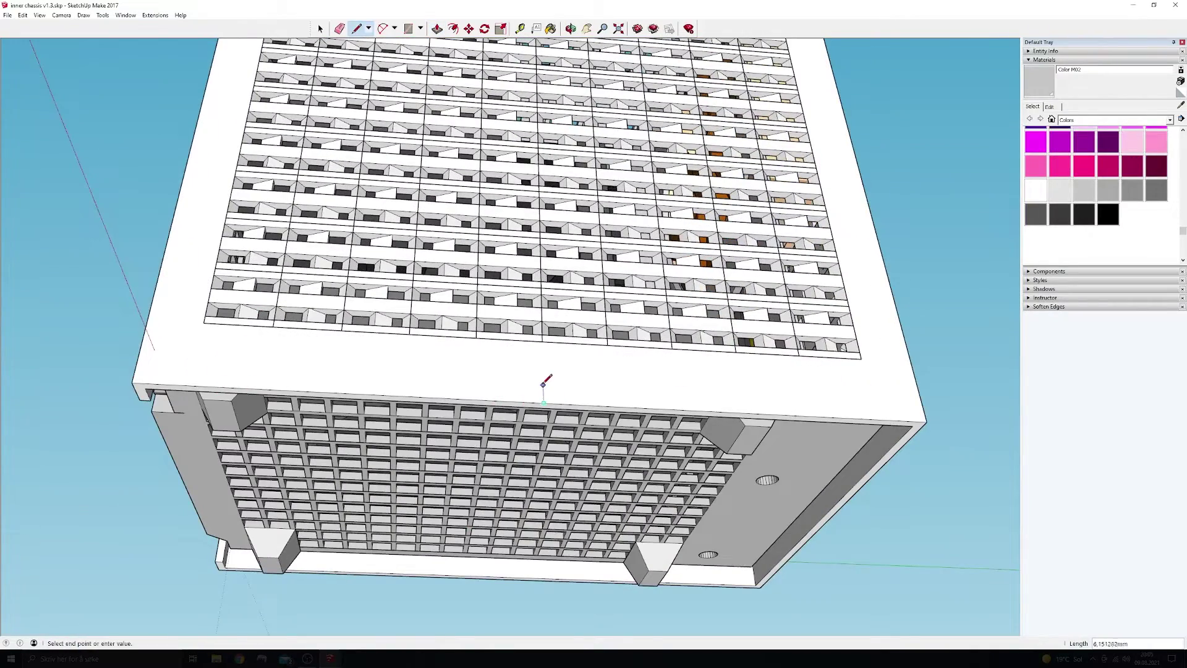
left_click(920, 399)
left_click(542, 379)
left_click(139, 359)
- Outline a trapezoid with sloped ends at the middle of the wall's lower edge and push it through the wall
left_click(520, 29)
left_click(543, 403)
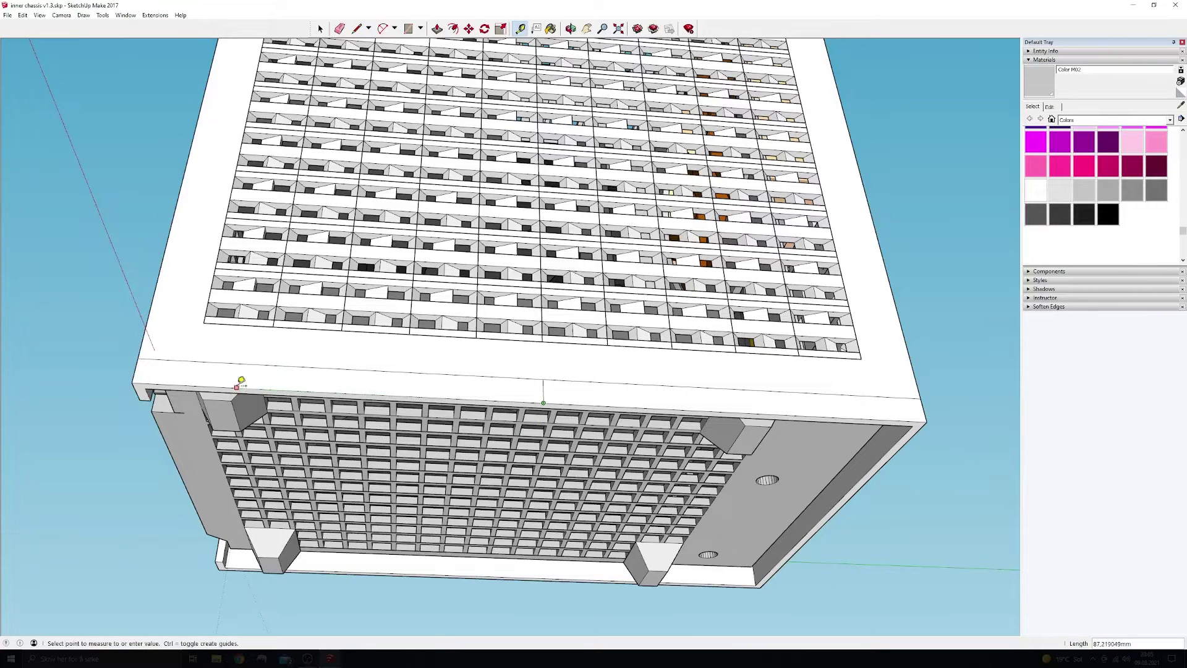
key("l")
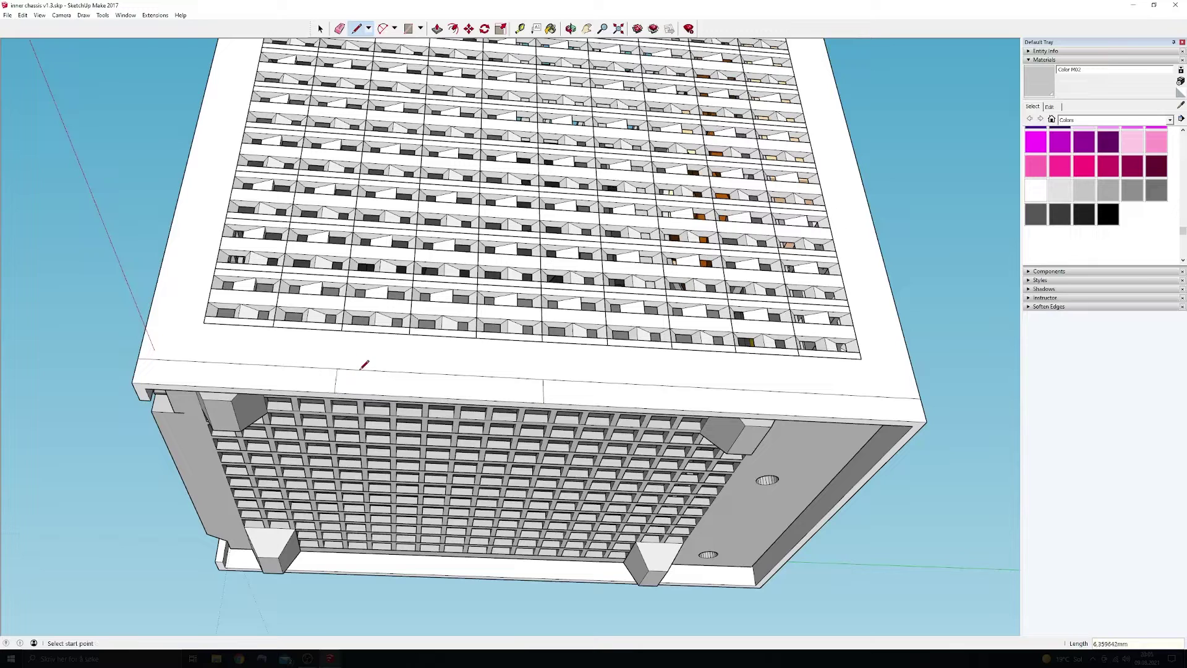
key("e")
key("l")
left_click(543, 402)
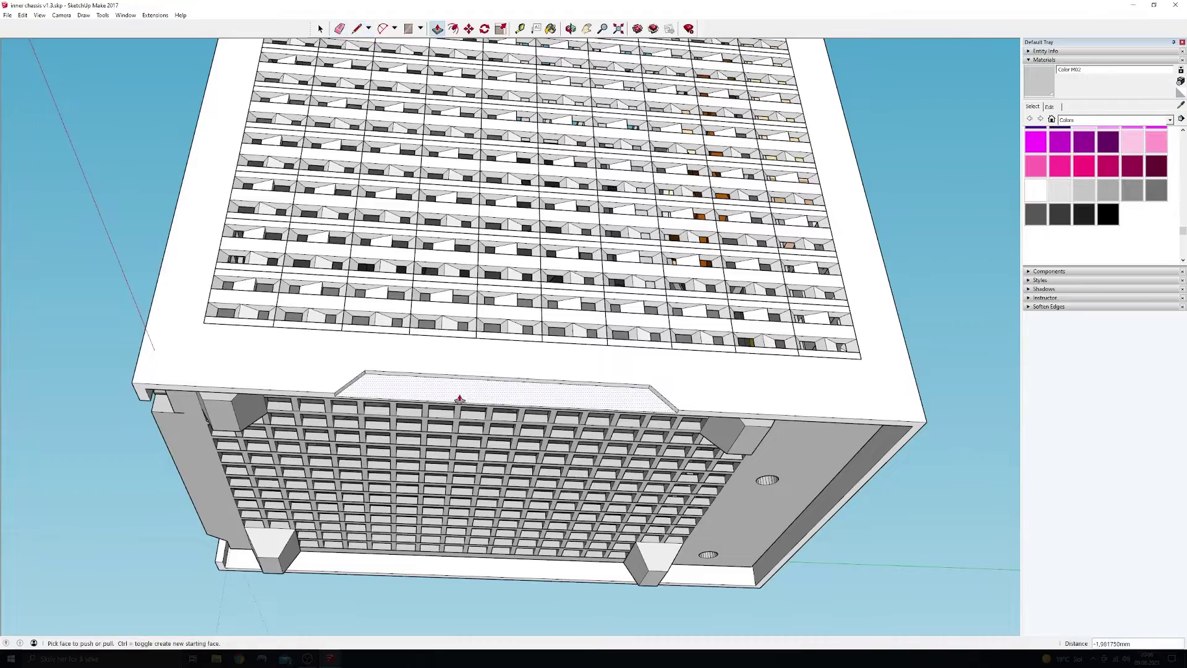
- Cut a trapezoidal notch with sloped ends into the narrow wall's lower edge and erase the leftover guide lines
middle_click_drag(458, 402, 333, 474)
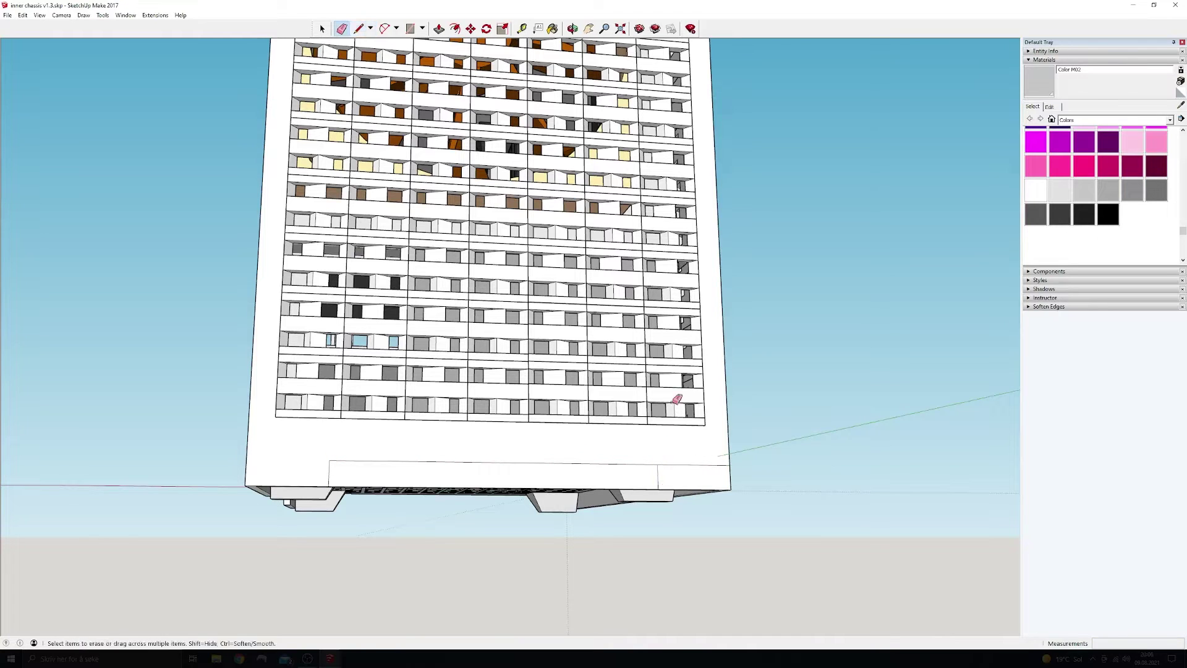
left_click(657, 461)
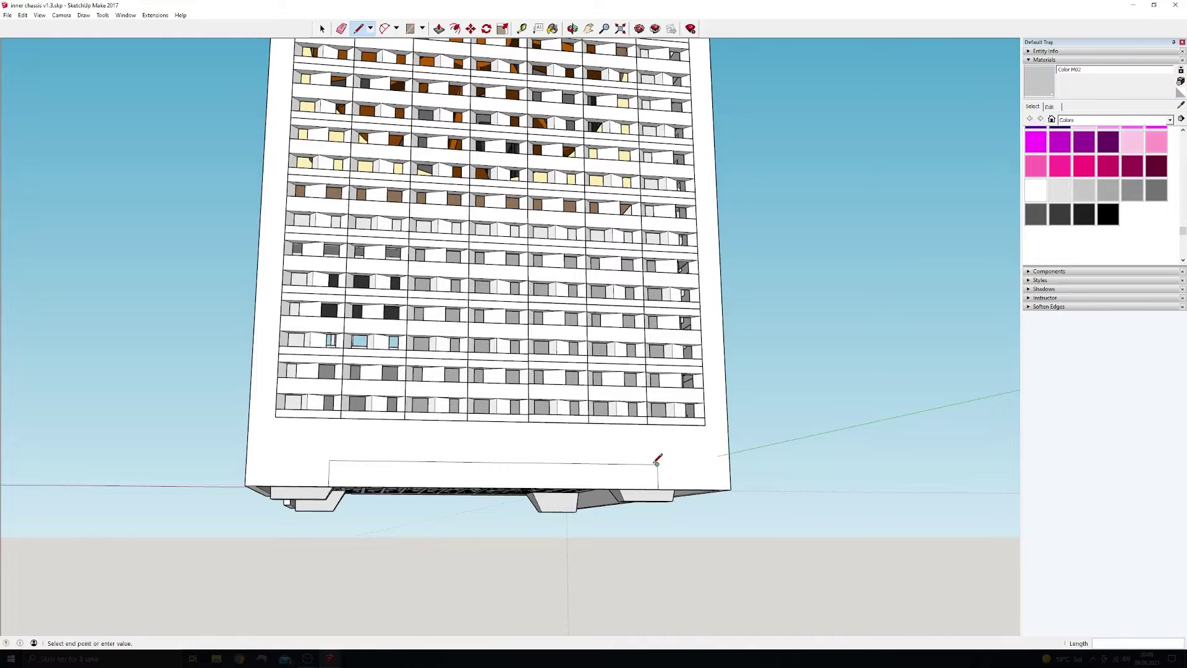
left_click(329, 485)
left_click(438, 29)
double_click(386, 475)
key("e")
left_click_drag(674, 470, 646, 463)
- Draw a horizontal line across the other wide wall, 8 mm above its lower edge, starting from the edge's midpoint
mouse_move(646, 464)
middle_mouse_down()
mouse_move(659, 511)
mouse_move(427, 460)
mouse_move(773, 433)
middle_mouse_up()
middle_click_drag(418, 451, 544, 427)
left_click(359, 28)
left_click(641, 487)
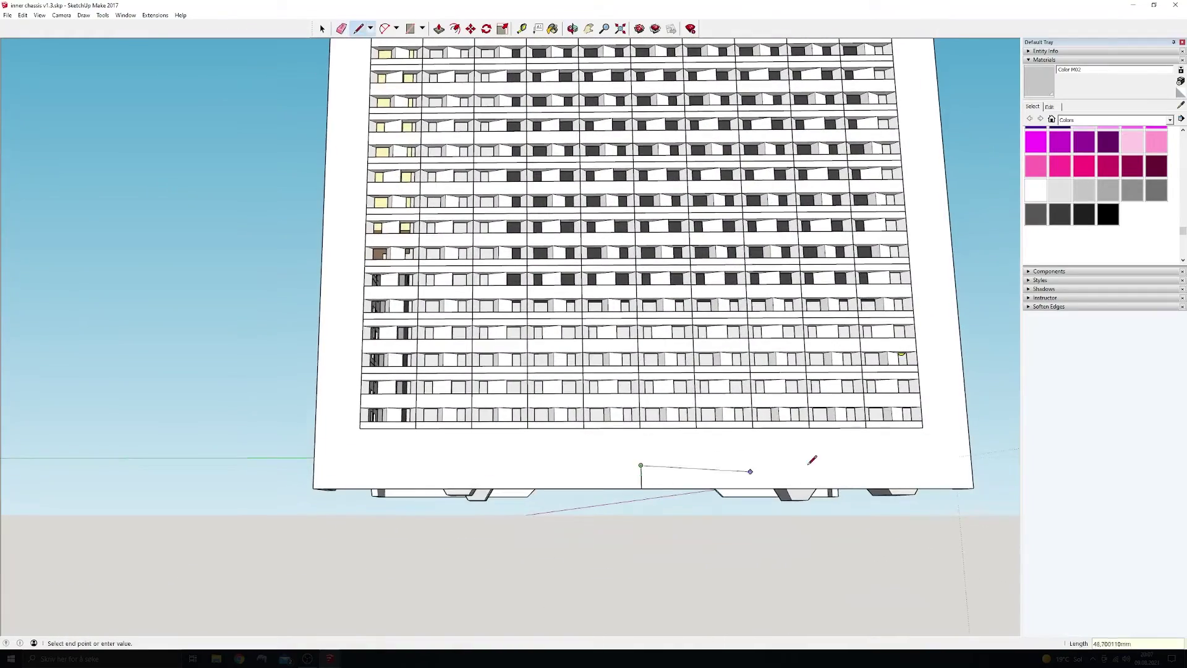
left_click(971, 465)
left_click(641, 465)
left_click(314, 464)
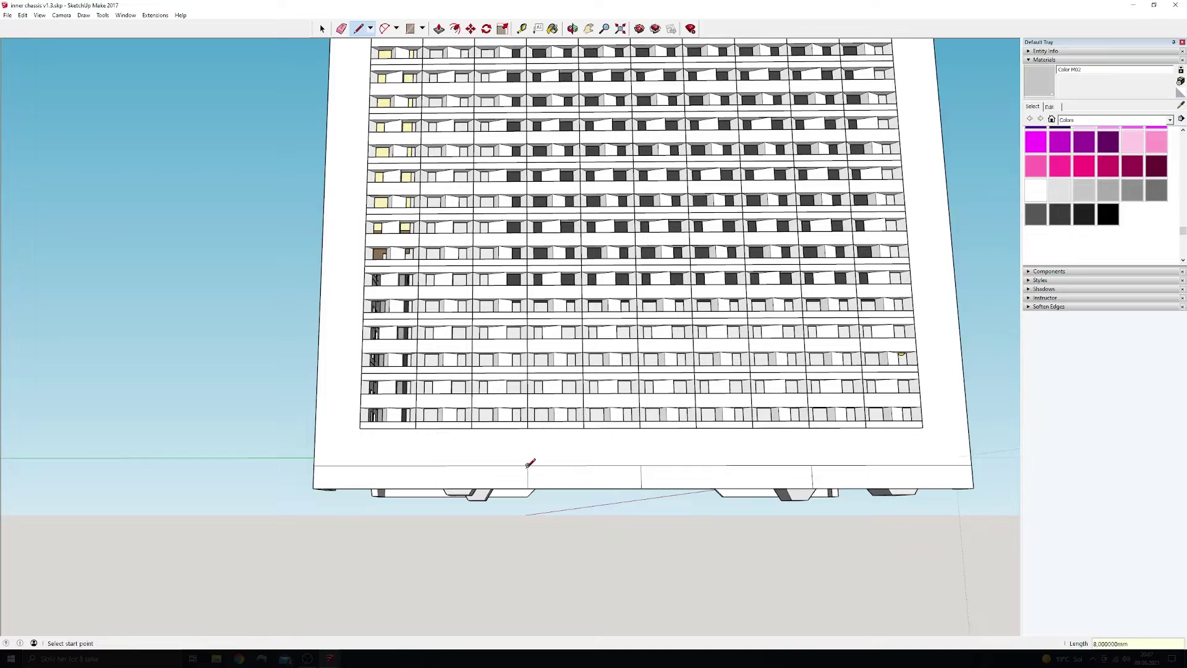
- Complete the trapezoid outline on this wall's lower edge, erase the guide lines and push the notch through
left_click(812, 488)
key("e")
left_click_drag(530, 472, 524, 464)
left_click_drag(815, 463, 812, 471)
key("p")
double_click(594, 484)
- Hide the outer wall face near the notch to expose the chassis foot and its screw hole
mouse_move(596, 488)
middle_mouse_down()
mouse_move(1007, 403)
mouse_move(495, 503)
mouse_move(21, 514)
middle_mouse_up()
mouse_move(433, 290)
middle_mouse_down()
mouse_move(676, 238)
mouse_move(429, 281)
middle_mouse_up()
scroll(549, 233, "up", 10)
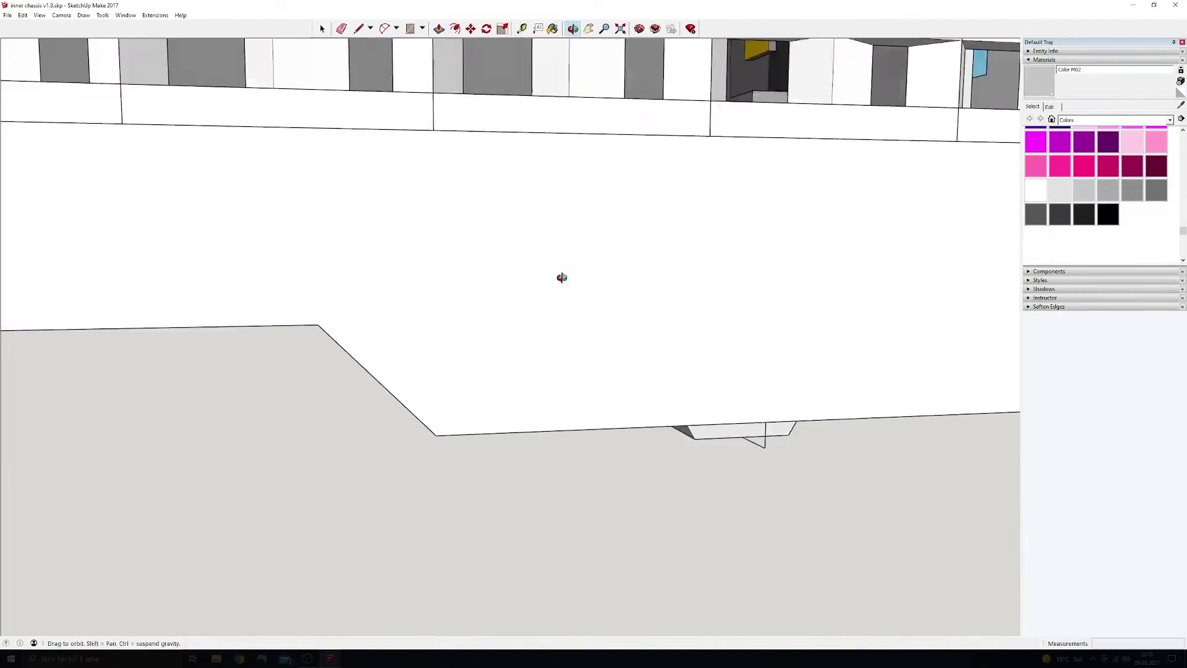
scroll(529, 313, "down", 2)
scroll(550, 396, "up", 1)
key("space")
right_click(550, 394)
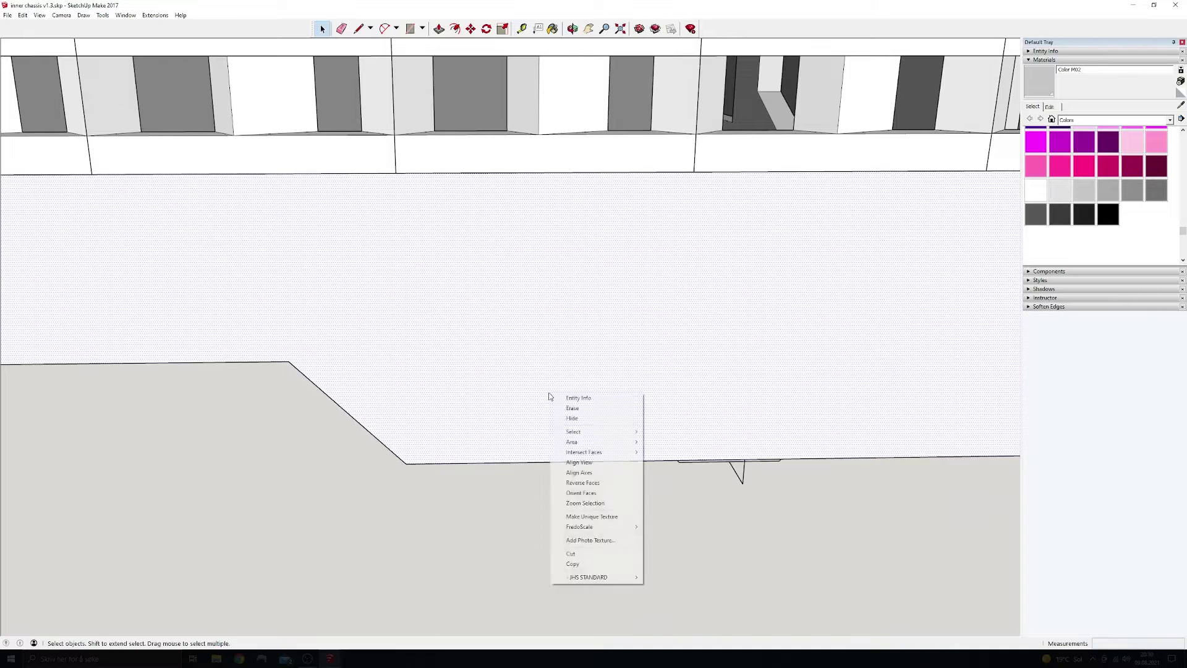
left_click(578, 451)
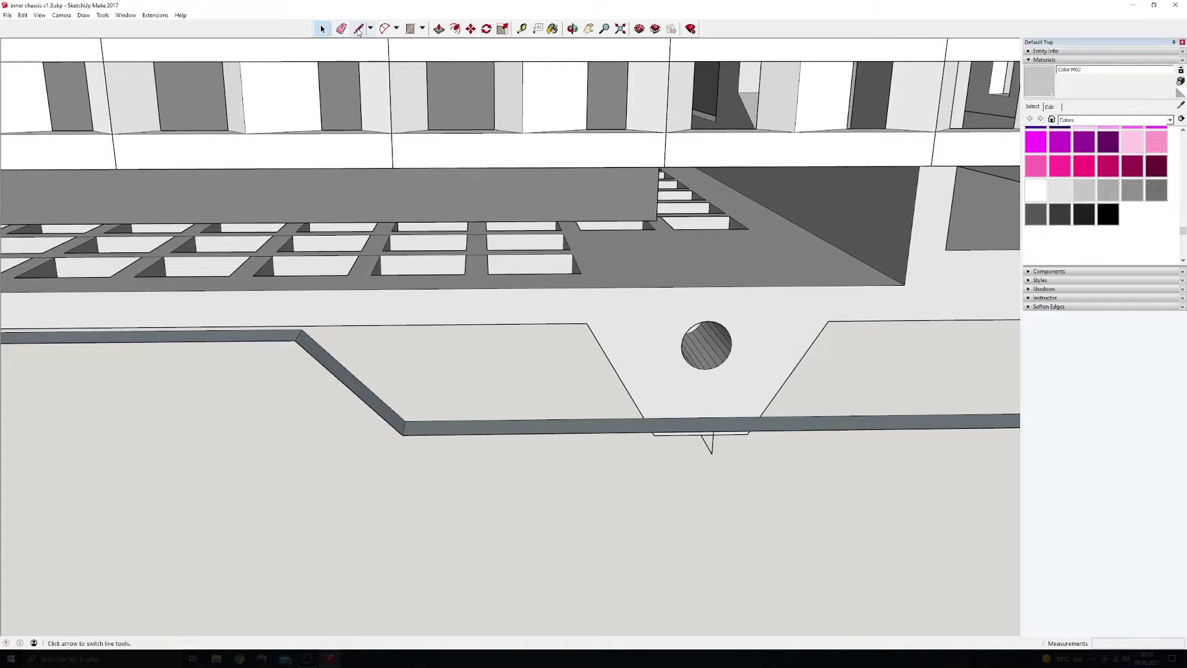
- Draw helper lines from the centre of the foot's screw hole to the foot's lower edge and restore the hidden wall face
middle_click_drag(675, 378, 716, 470)
left_click(654, 339)
left_click(714, 338)
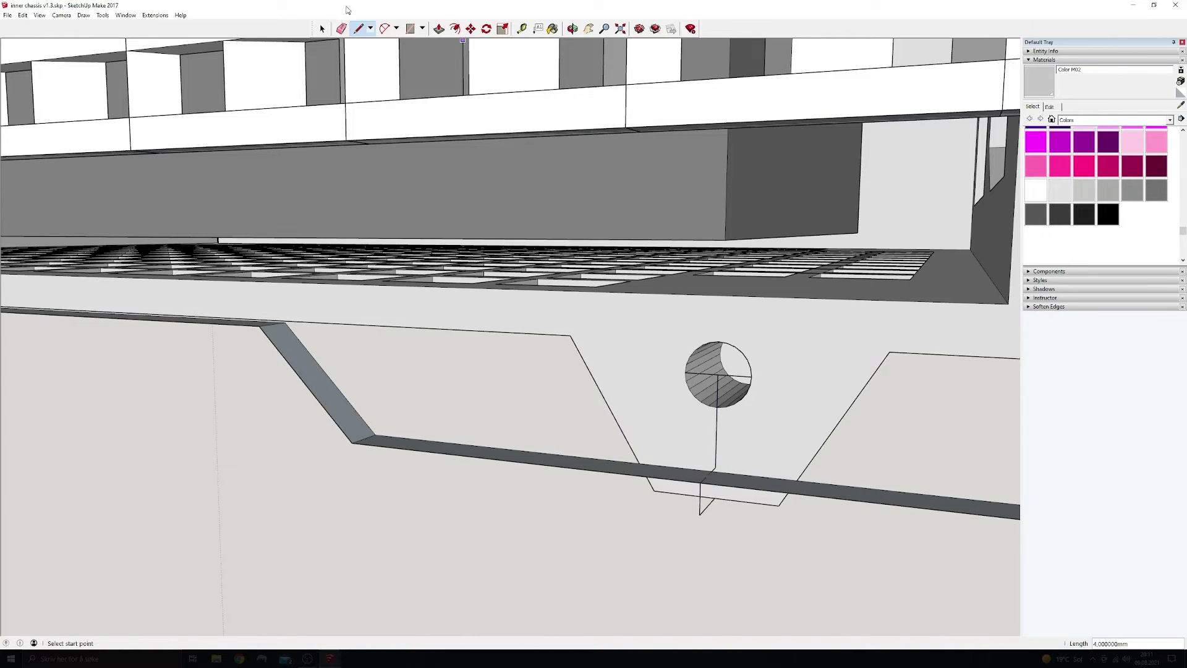
key("e")
left_click(726, 375)
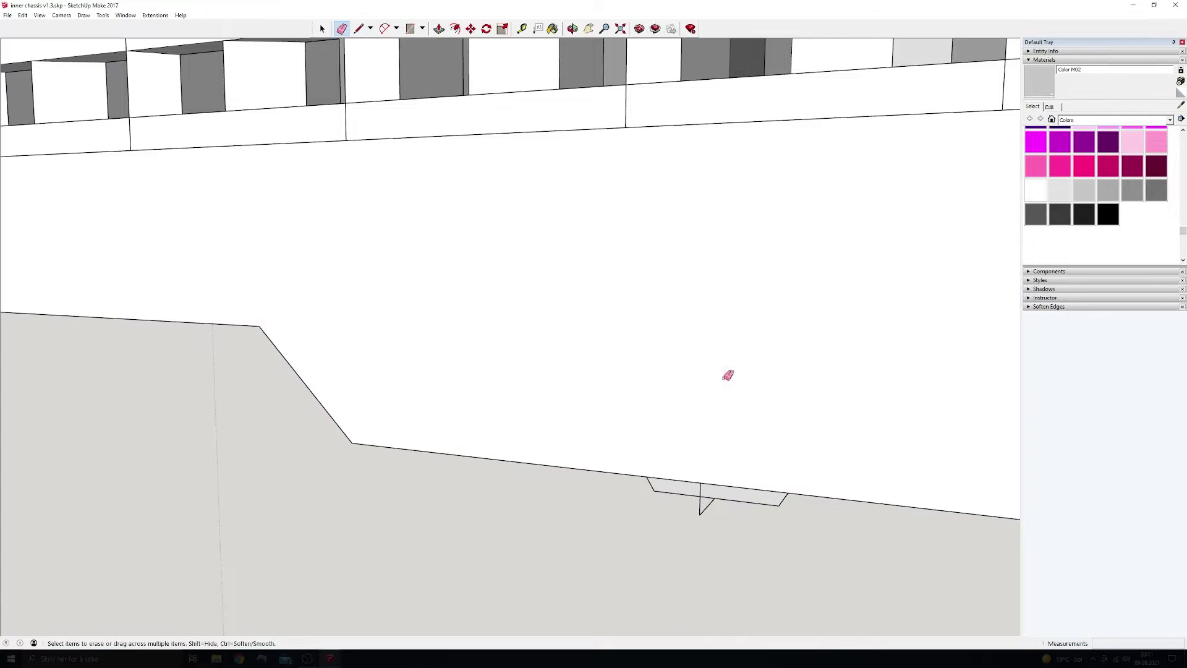
- Draw a vertical line up the wall from the foot's lower edge and add the screw hole circle at its upper end
mouse_move(725, 463)
middle_mouse_down()
mouse_move(733, 490)
mouse_move(907, 281)
mouse_move(851, 402)
mouse_move(749, 291)
middle_mouse_up()
key("l")
left_click(751, 346)
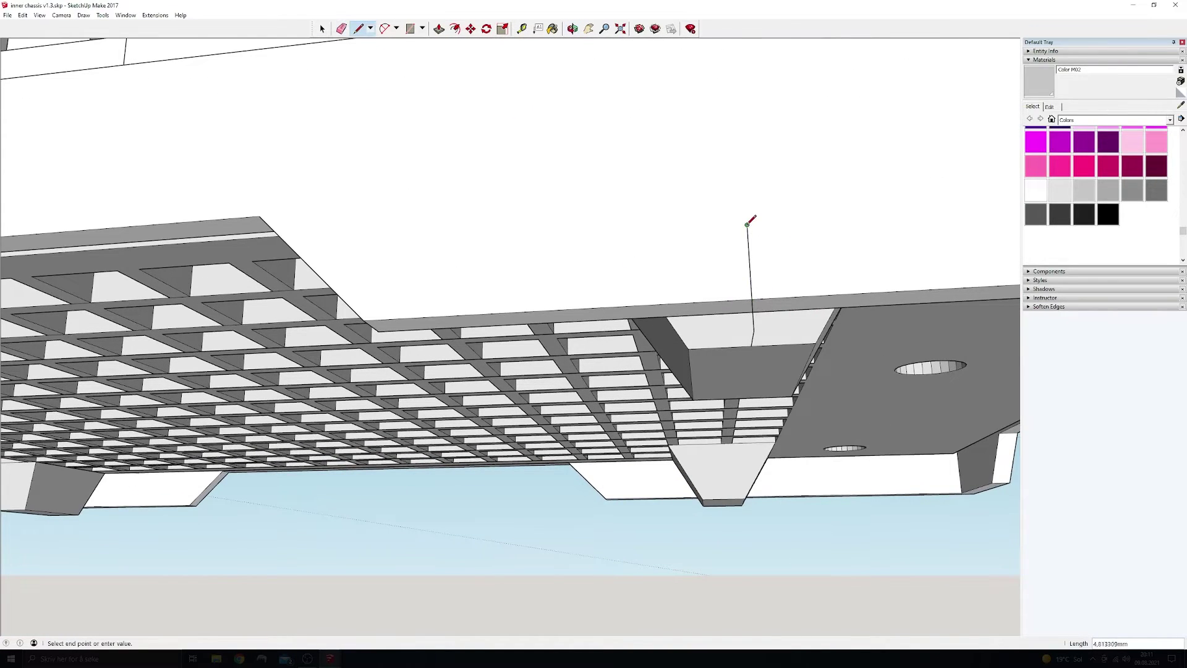
left_click(422, 28)
left_click(436, 69)
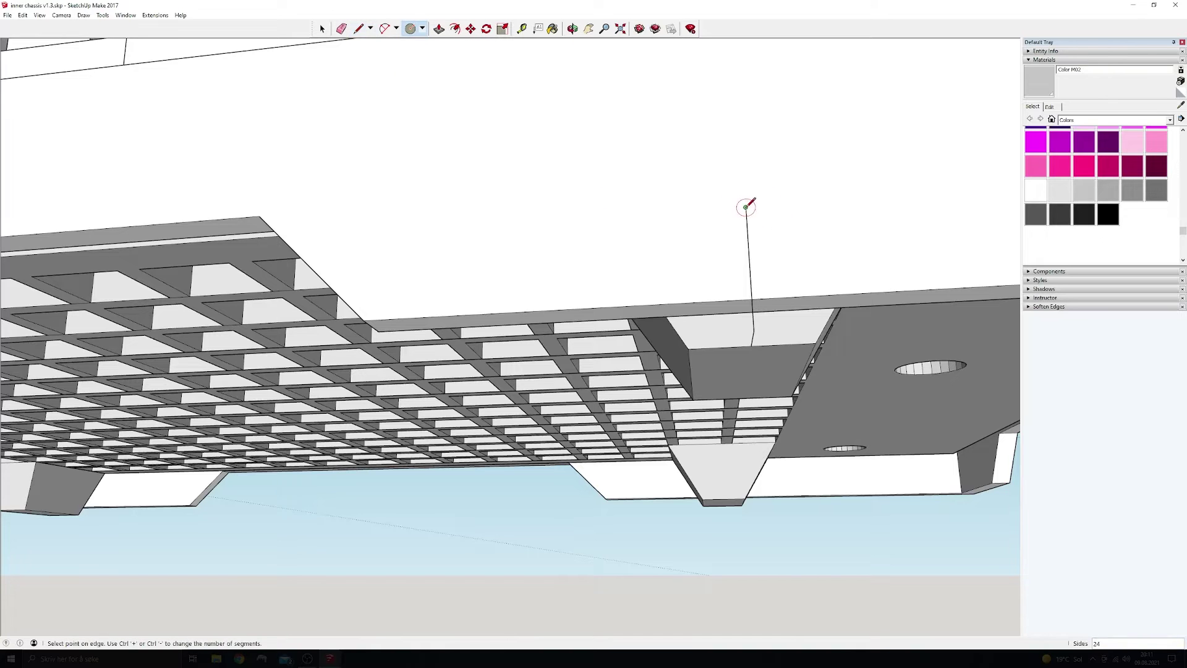
left_click(747, 207)
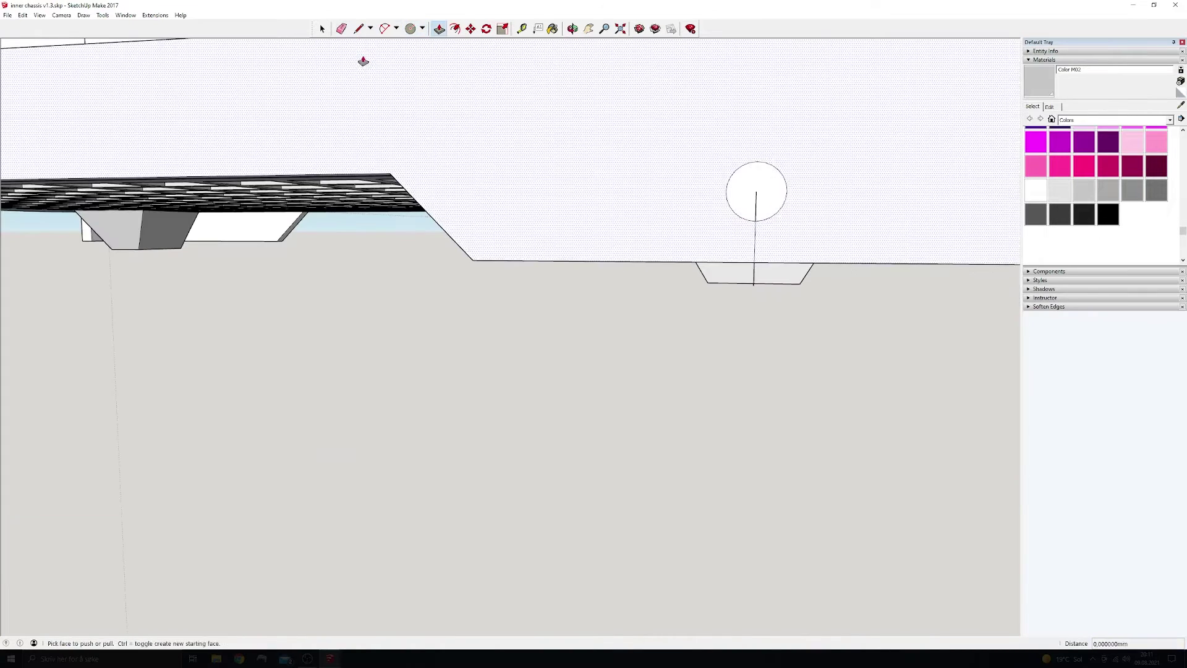
- Add a concentric circle of 4 mm radius around the screw hole circle and erase the helper lines
left_click(410, 29)
left_click(756, 191)
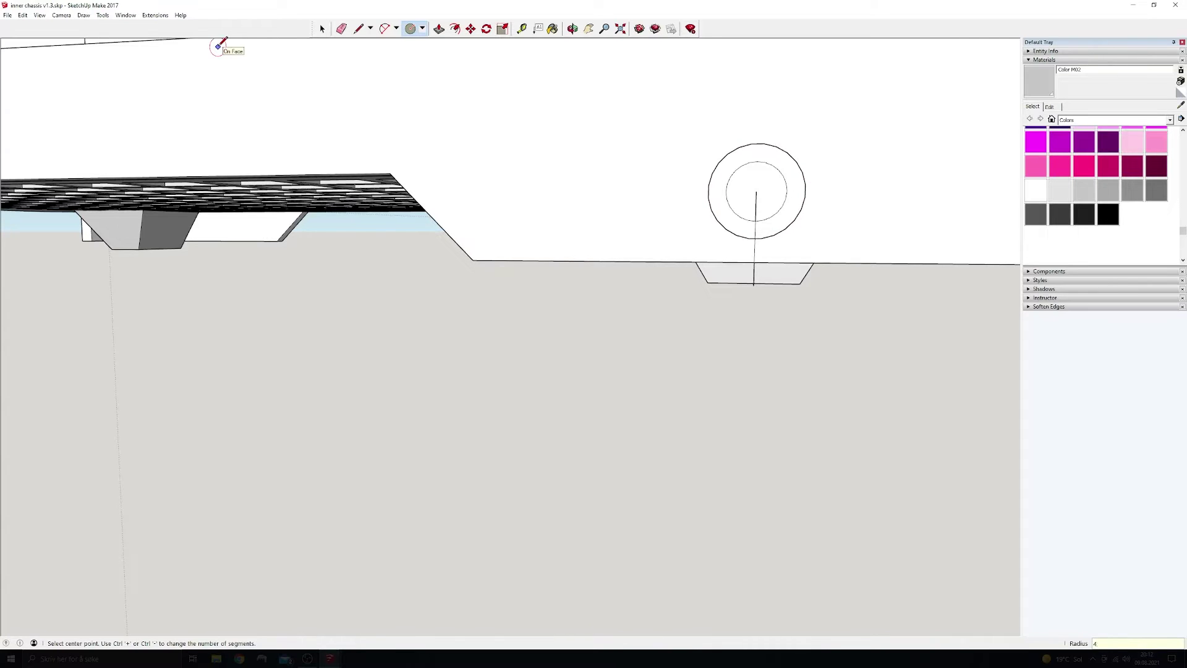
key("l")
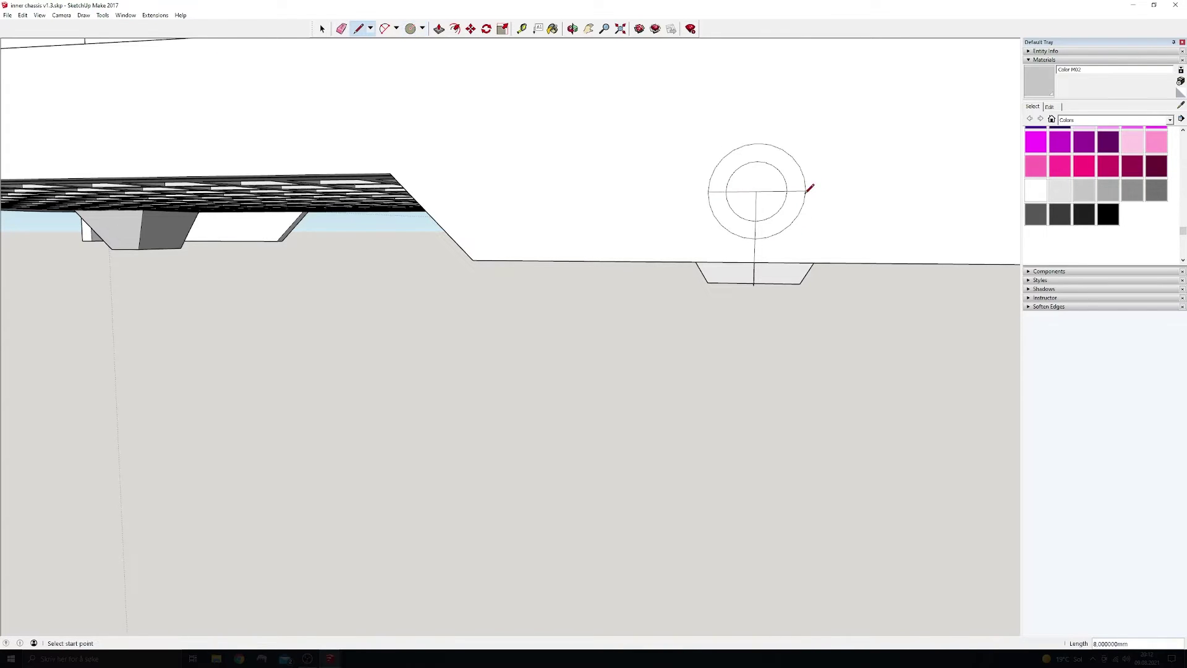
key("e")
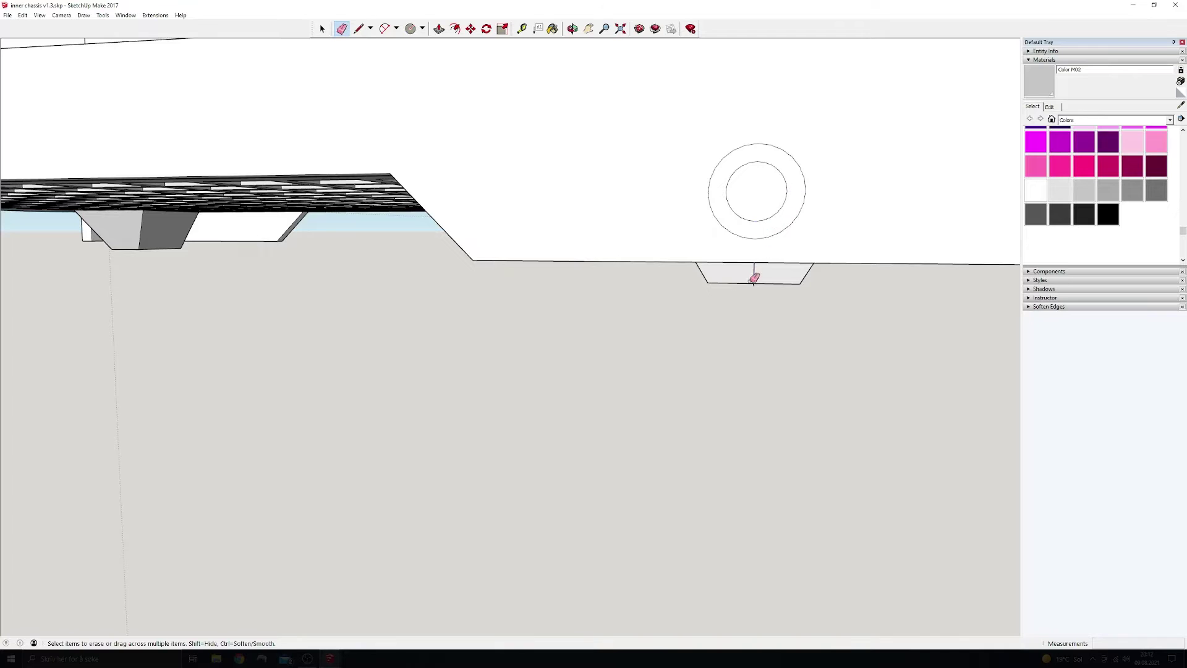
left_click(754, 278)
- Push the inner circle through the wall and recess the ring around it for the screw head
scroll(755, 282, "up", 3)
scroll(758, 283, "down", 2)
key("p")
left_click(766, 175)
left_click(795, 180)
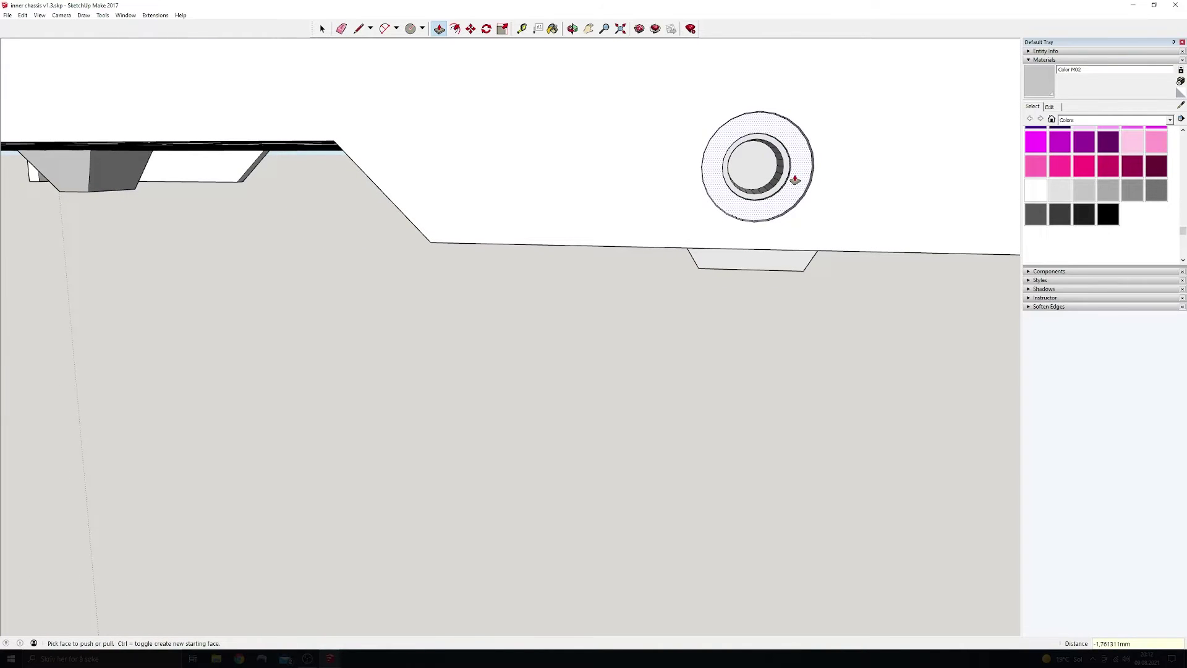
- Draw a vertical line up the wall from the second foot and concentric circles of 2.5 mm and 4 mm radius at its end
middle_click_drag(795, 180, 394, 158)
key("l")
left_click(393, 158)
left_click(393, 117)
middle_click_drag(393, 117, 390, 166)
left_click(409, 28)
left_click(397, 129)
type("2,5mm")
key("Return")
left_click(396, 129)
type("4mm")
- Erase the helper line inside the second foot's circles and push the screw hole into the wall
left_click(345, 29)
mouse_move(397, 137)
left_mouse_down()
mouse_move(399, 180)
mouse_move(397, 129)
left_mouse_up()
key("p")
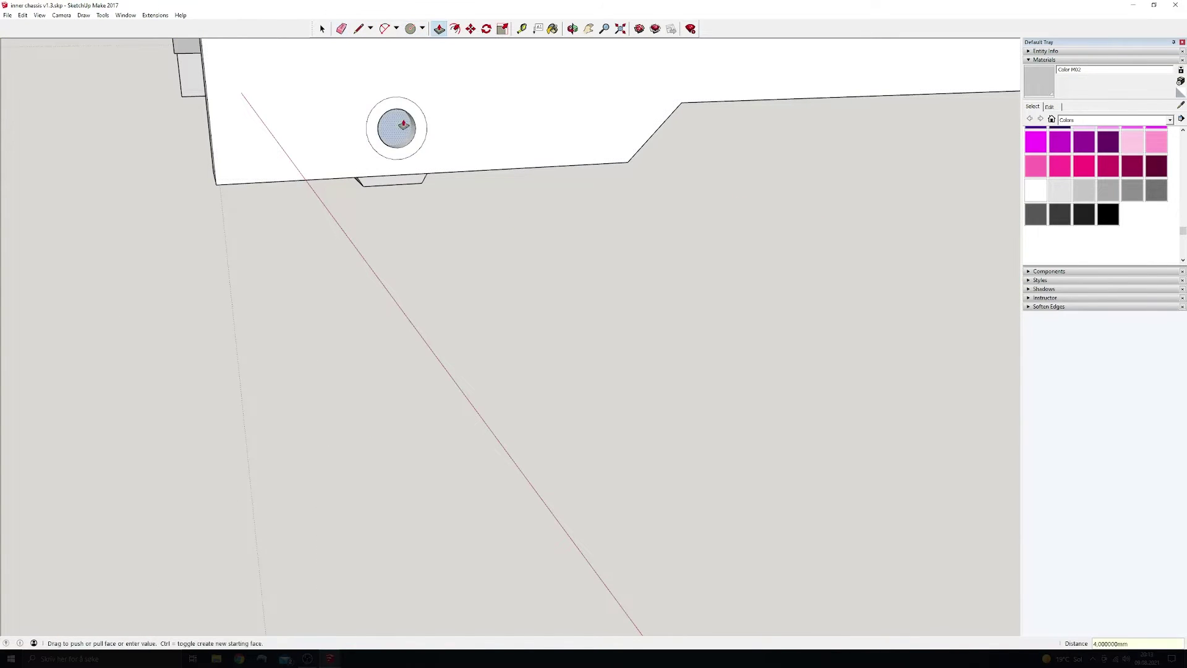
left_click(409, 128)
- Draw a vertical line up the wall from the third foot and make a screw hole with a 1 mm recessed ring there
mouse_move(413, 127)
middle_mouse_down()
mouse_move(681, 120)
mouse_move(759, 179)
middle_mouse_up()
scroll(759, 179, "down", 3)
left_click(341, 28)
key("l")
mouse_move(346, 93)
middle_mouse_down()
mouse_move(225, 138)
mouse_move(379, 114)
mouse_move(396, 131)
middle_mouse_up()
left_click(399, 135)
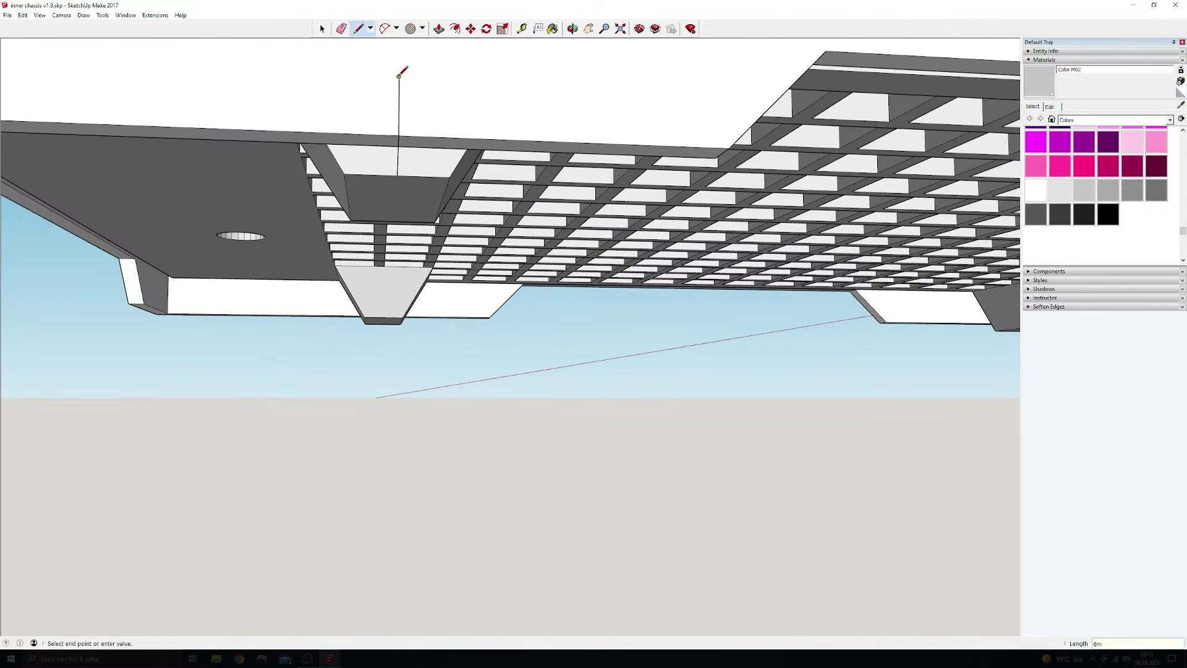
middle_click_drag(399, 74, 386, 161)
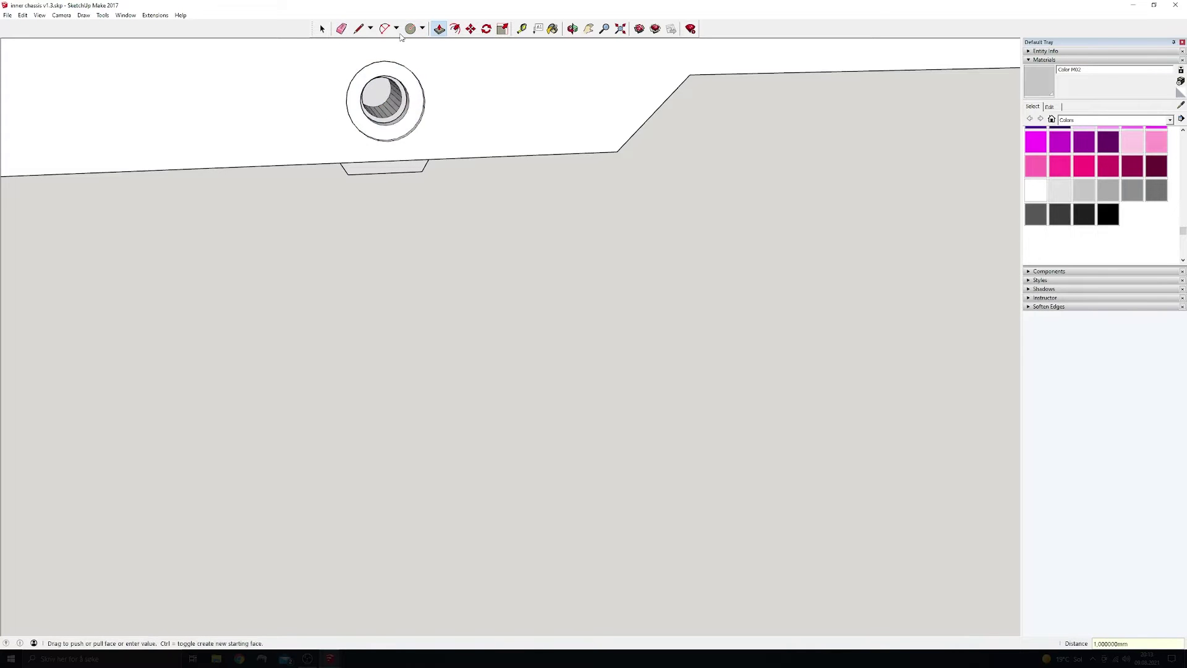
- Draw the screw hole circle on the wall in front of the remaining foot
left_click(362, 27)
scroll(213, 132, "down", 6)
middle_click_drag(15, 153, 527, 124)
scroll(526, 123, "up", 5)
middle_click_drag(528, 58, 527, 97)
key("c")
scroll(537, 91, "up", 1)
left_click(522, 97)
left_click(548, 93)
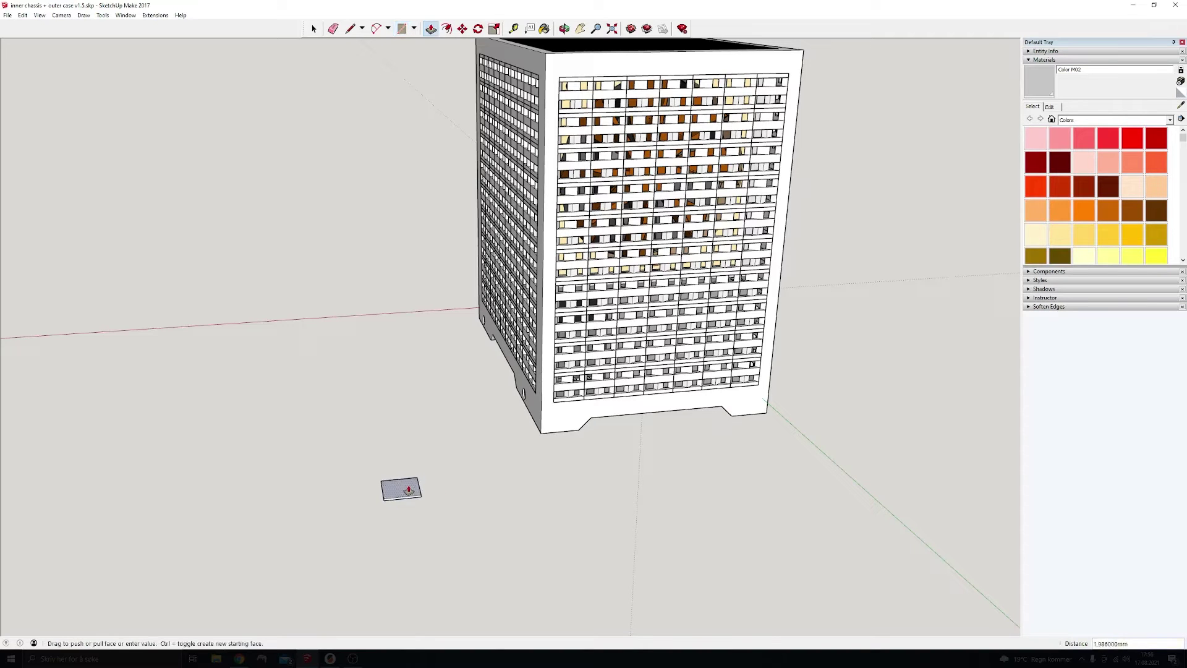
- Model a small rectangular power-button plate with a round through hole beside the case
key("l")
scroll(402, 495, "up", 3)
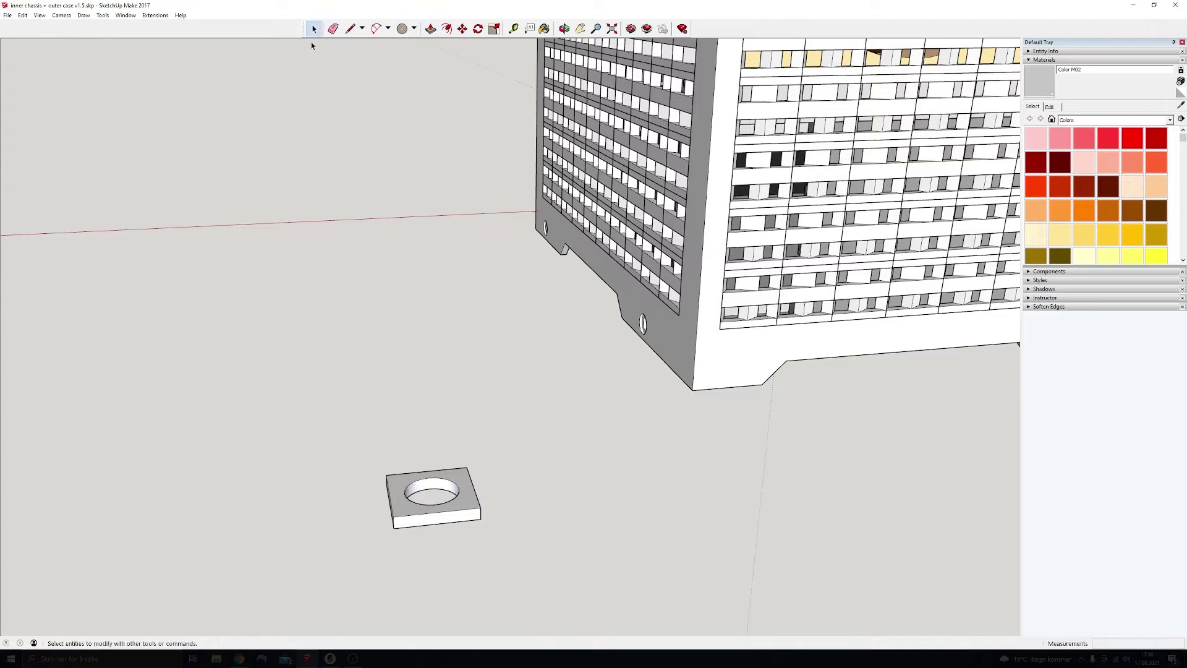
left_click(488, 356)
middle_click_drag(393, 486, 553, 520)
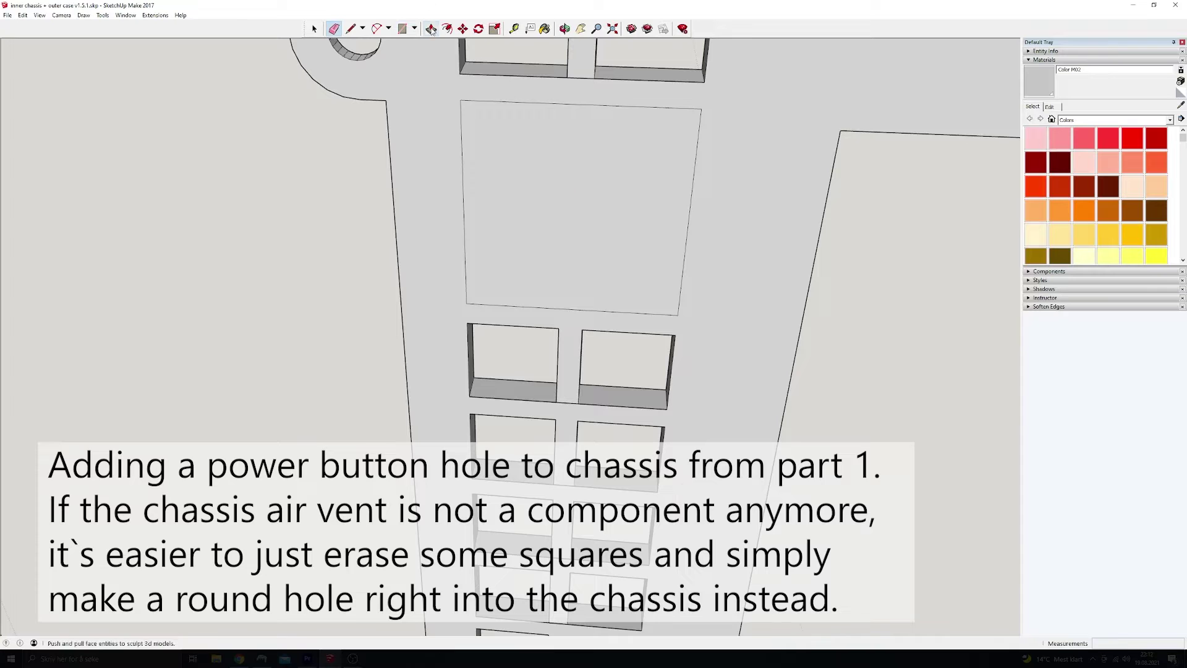
- Push the blank rectangle in the chassis air vent 3 mm through the wall and clean up the notches along the opening's side faces
key("p")
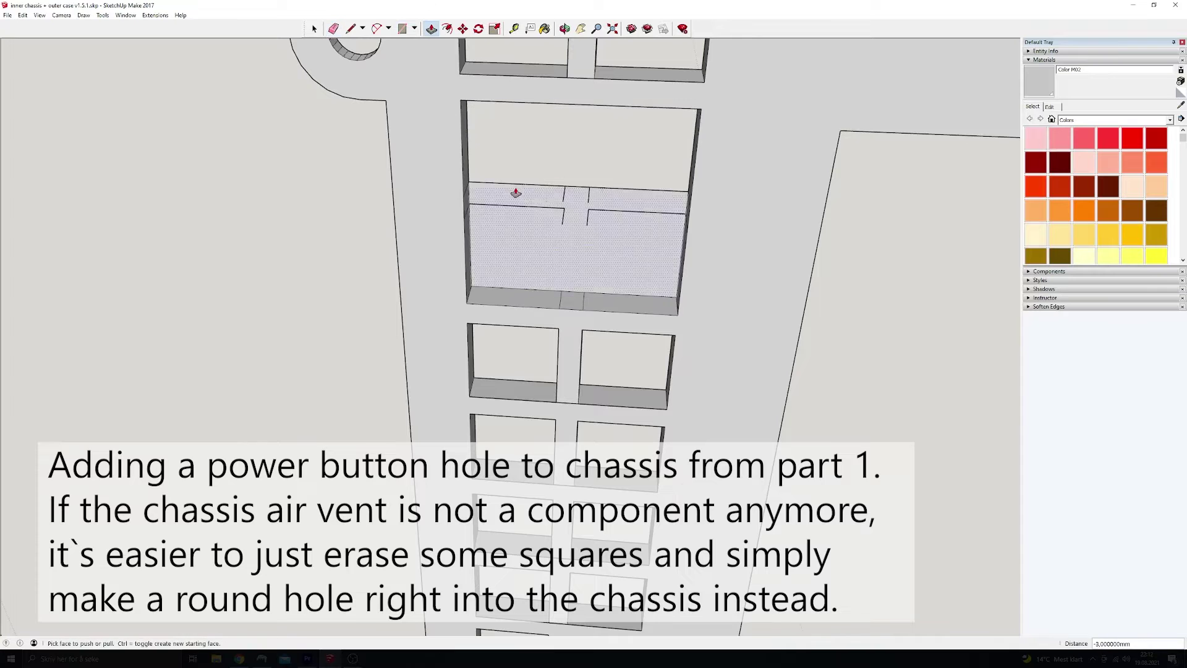
middle_click_drag(553, 296, 64, 40)
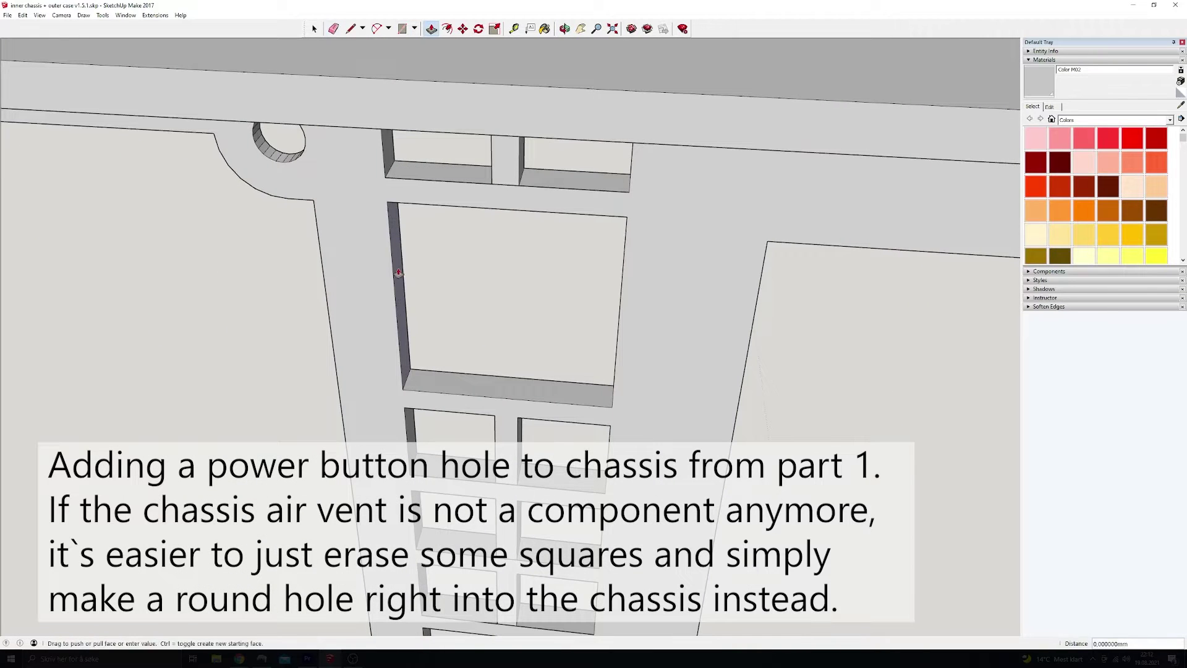
middle_click_drag(513, 390, 624, 318)
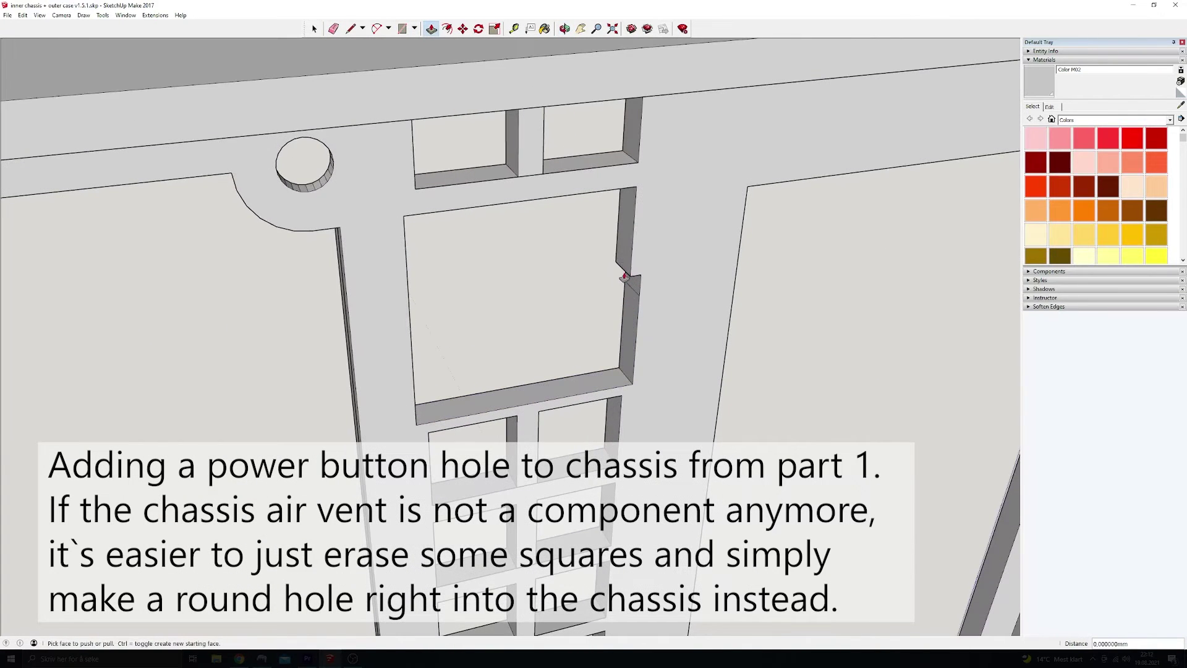
middle_click_drag(535, 232, 392, 365)
scroll(482, 334, "down", 5)
middle_click_drag(558, 305, 761, 179)
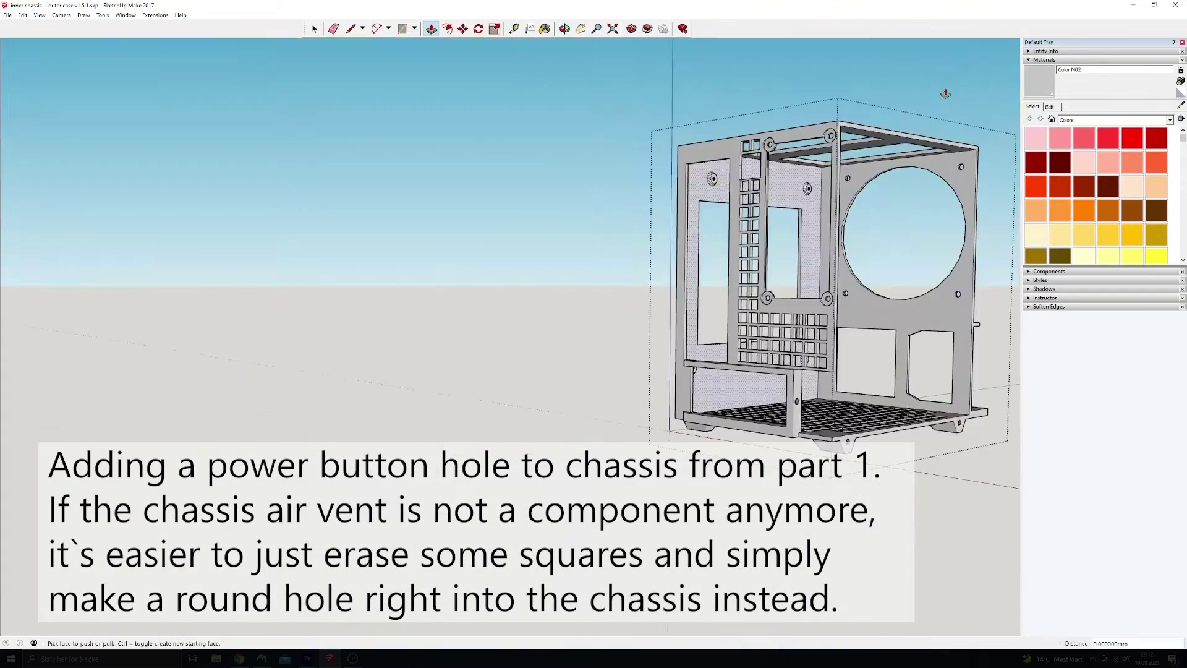
- Paste the button plate beside the chassis' upper corner and rotate it upright, parallel to the vent wall
scroll(742, 154, "up", 5)
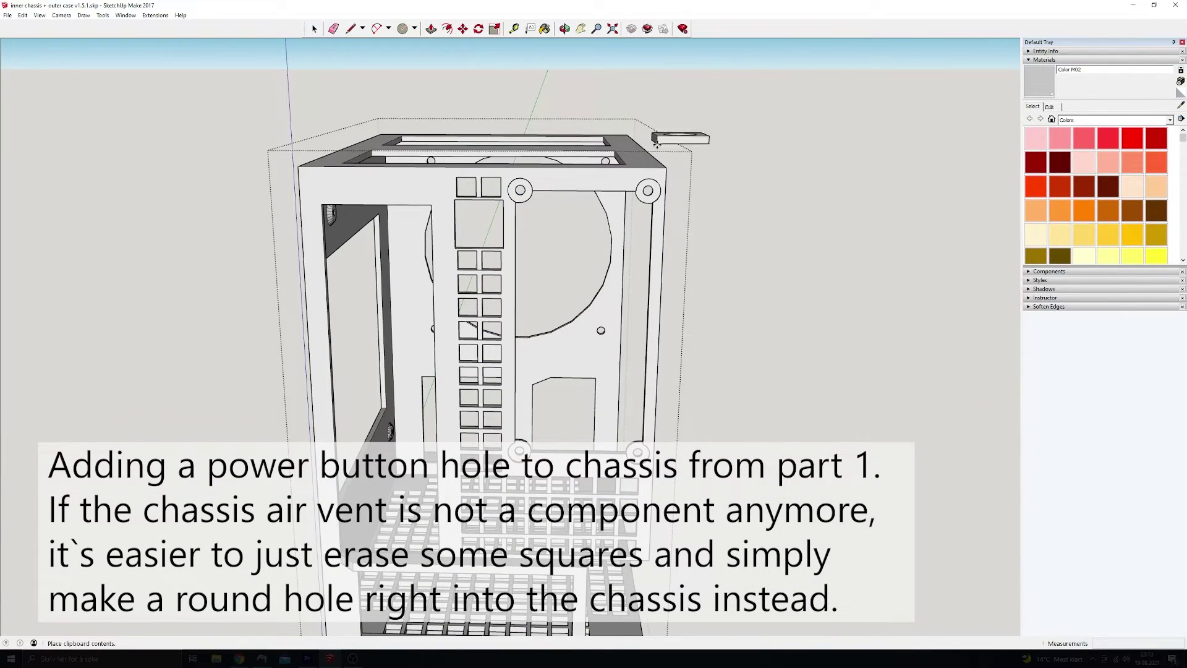
left_click(667, 168)
middle_click_drag(667, 168, 780, 188)
key("q")
scroll(783, 186, "up", 5)
left_click(758, 187)
left_click(792, 217)
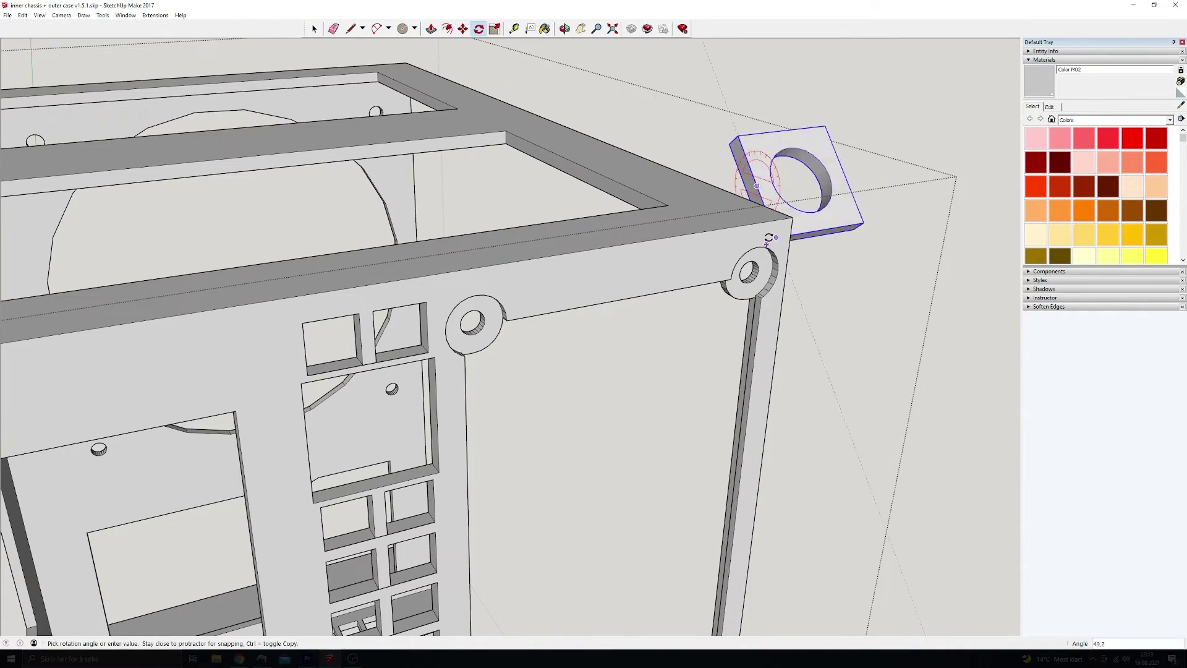
left_click(736, 370)
middle_click_drag(566, 127, 497, 128)
- Move the button plate by its upper corner onto the matching corner of the vent opening so it fills the opening
key("m")
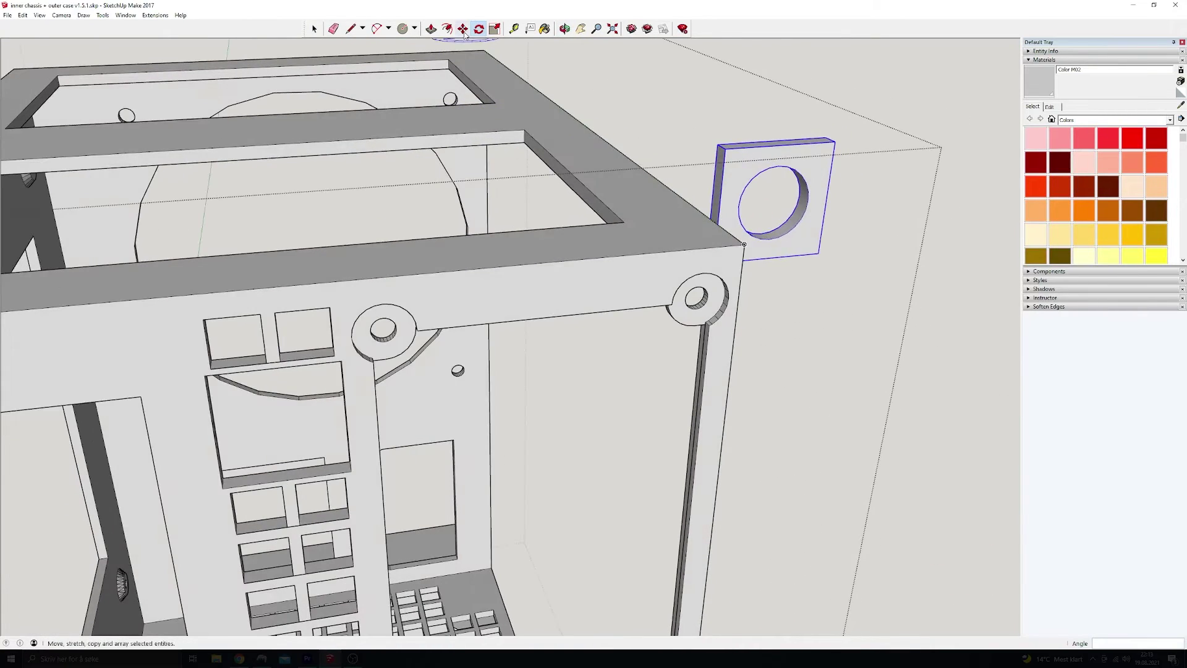
left_click(725, 150)
left_click(205, 376)
scroll(482, 290, "down", 1)
middle_click_drag(482, 296, 413, 40)
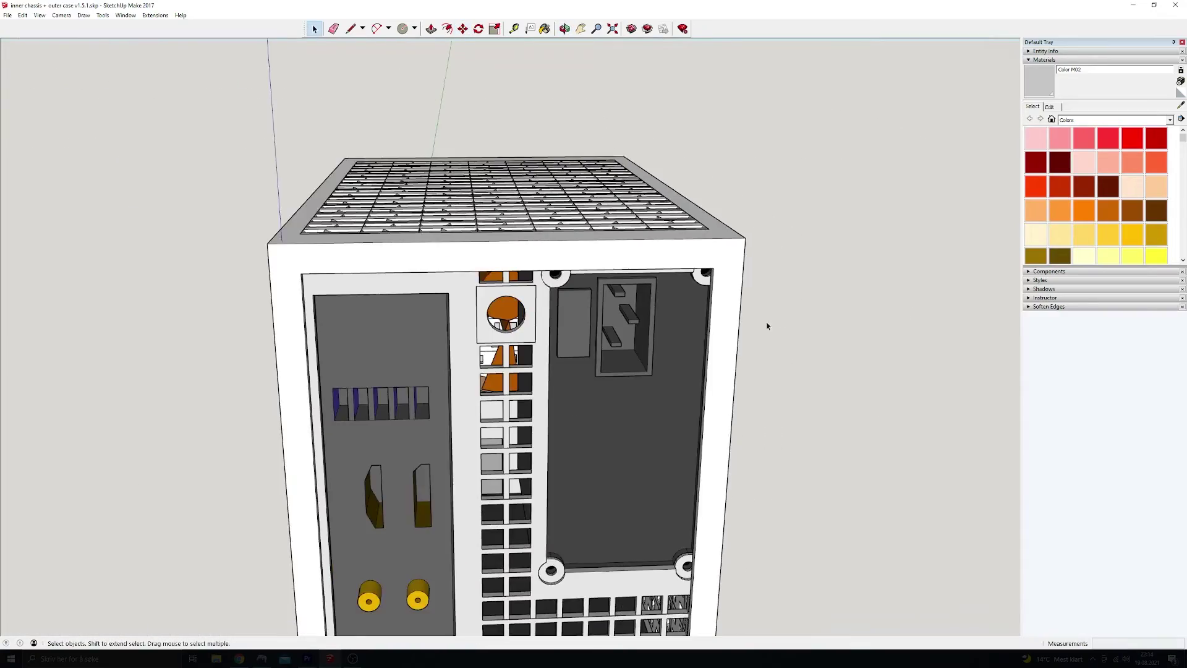
- Export only the selected outer case as an ASCII STL file in millimeters
middle_click_drag(769, 326, 794, 498)
scroll(484, 588, "down", 5)
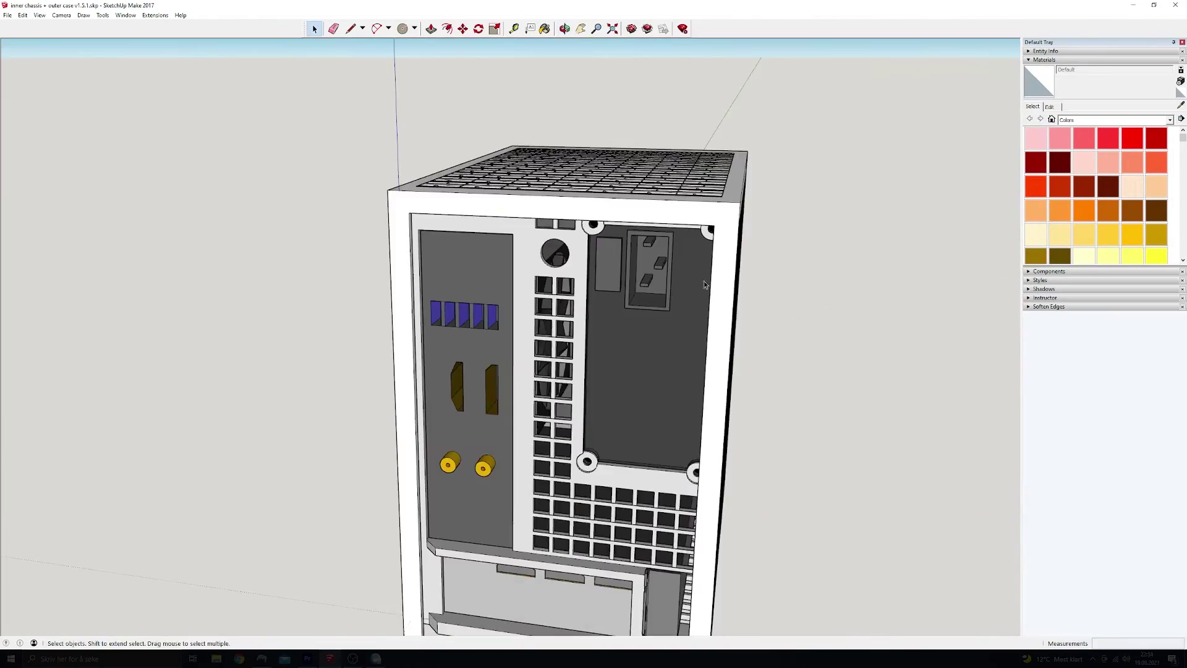
middle_click_drag(703, 281, 628, 284)
scroll(626, 283, "down", 2)
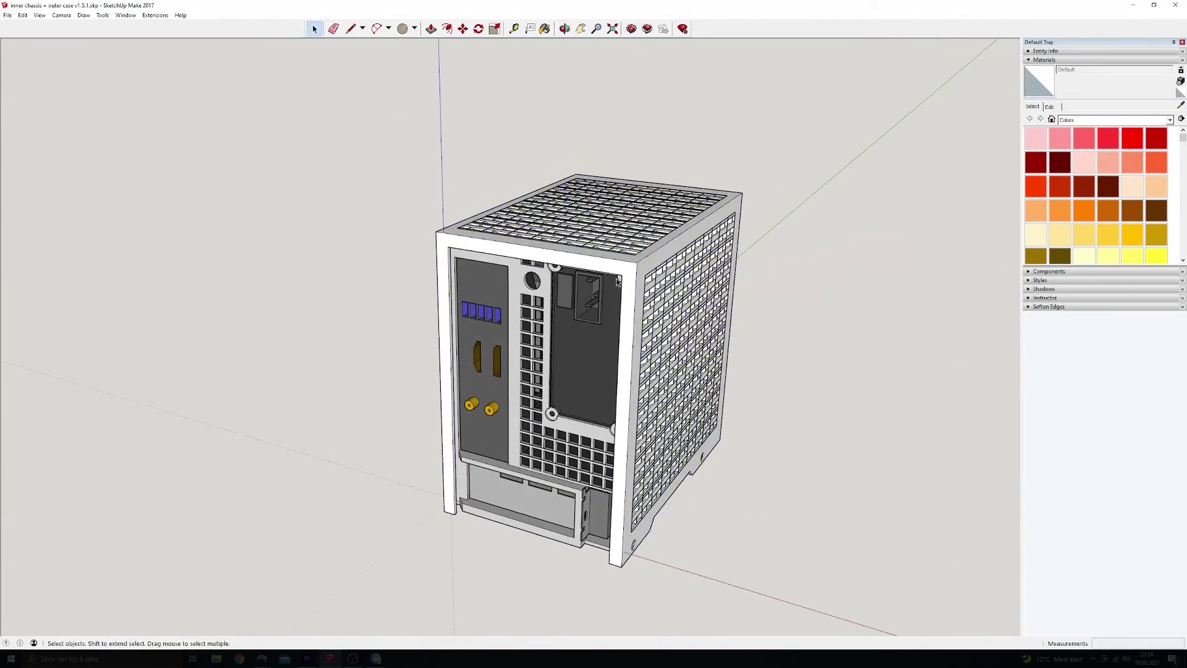
left_click(8, 15)
left_click(67, 173)
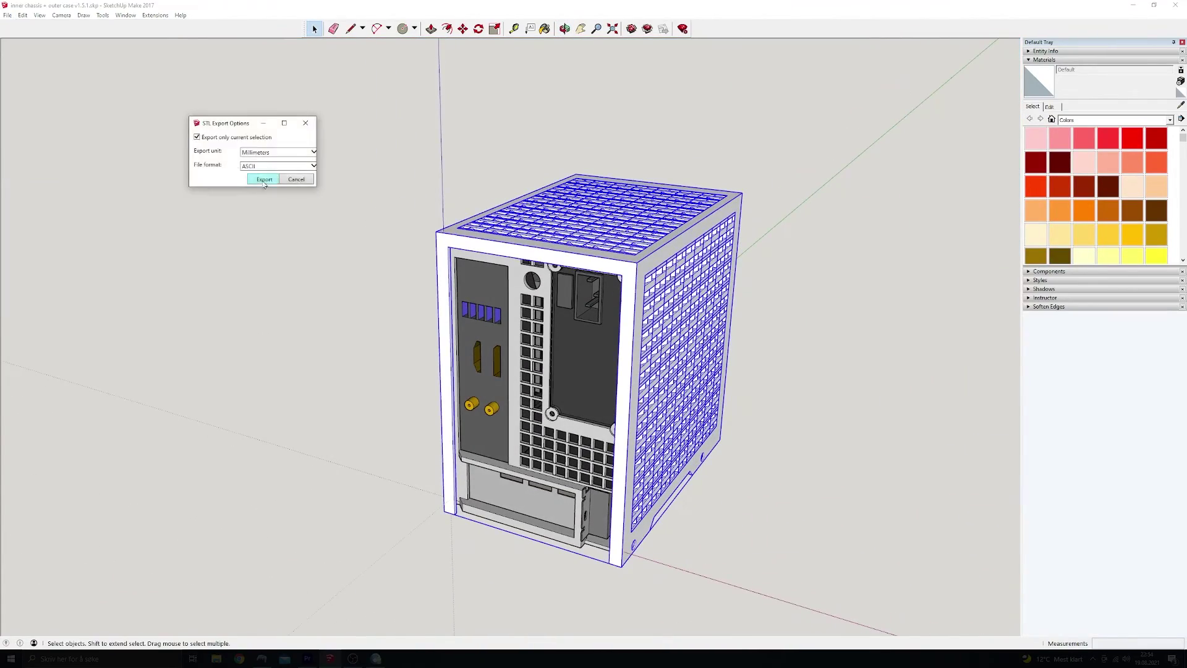
left_click(265, 181)
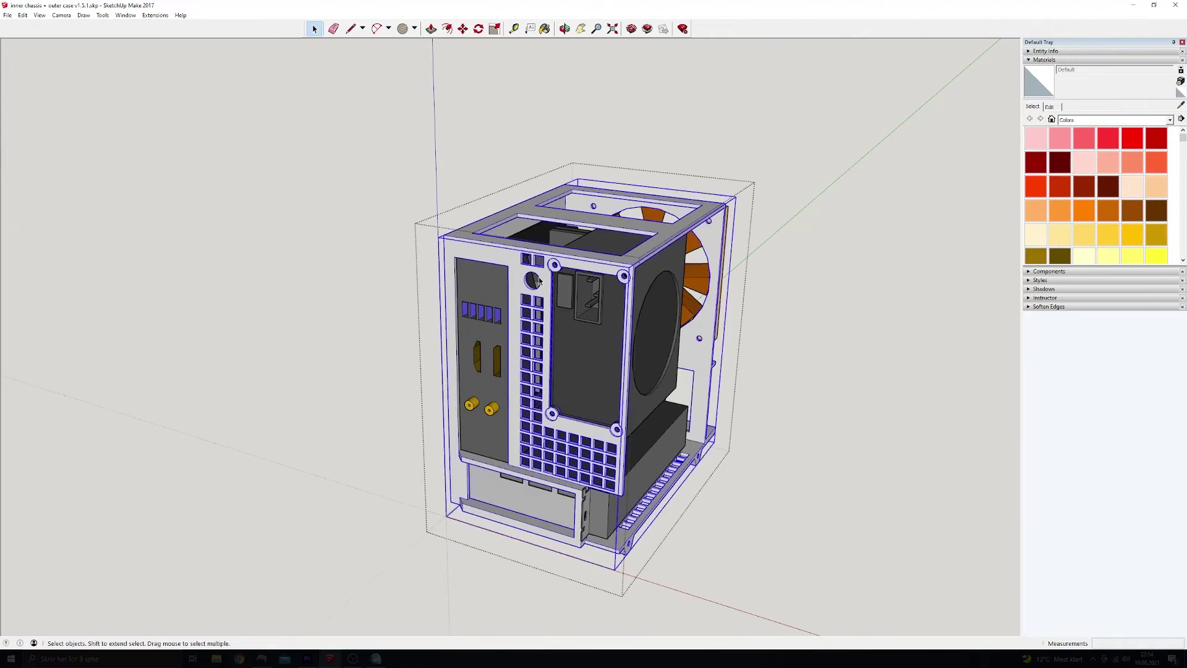
- Select all geometry inside the inner chassis and open the STL export options for the selection
double_click(539, 278)
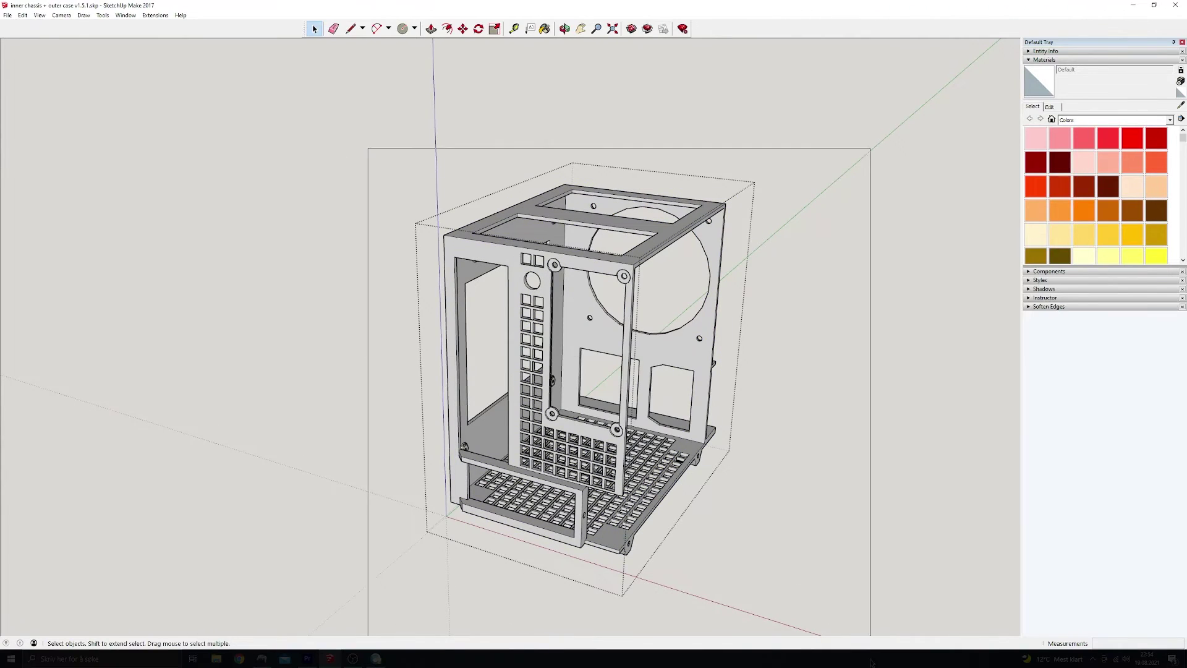
key("ctrl+a")
left_click(7, 15)
left_click(37, 162)
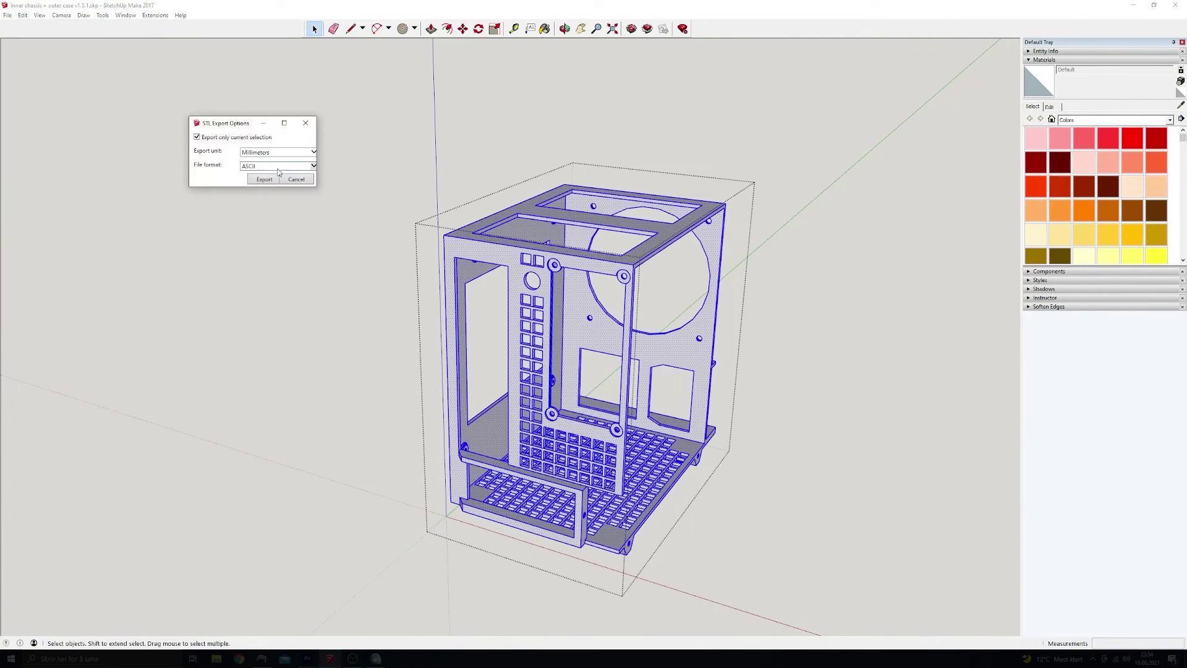